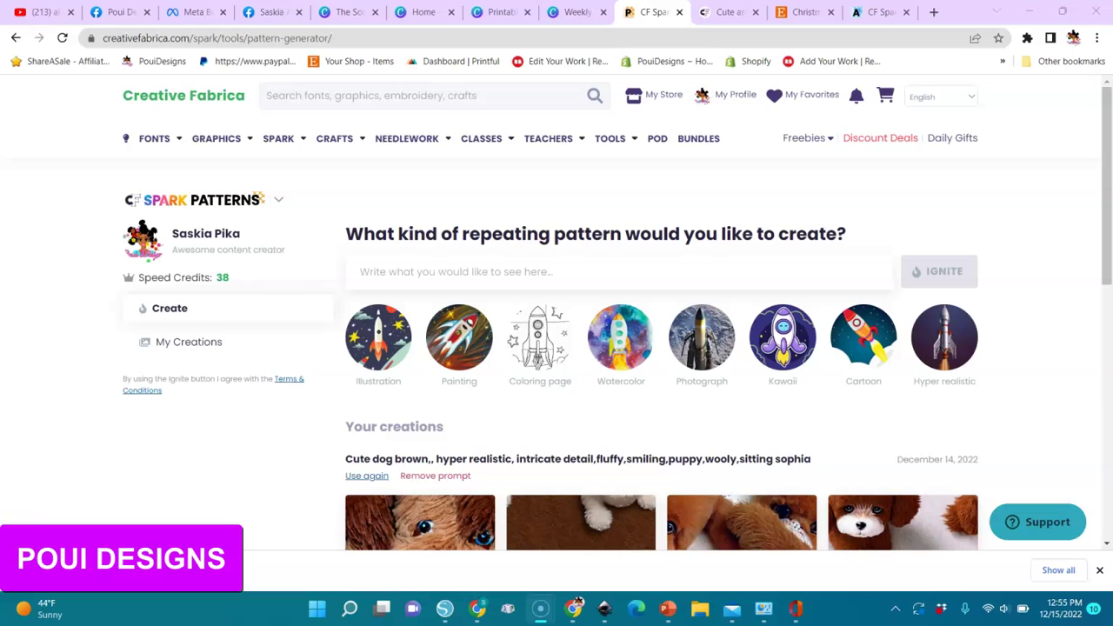
left_click(226, 202)
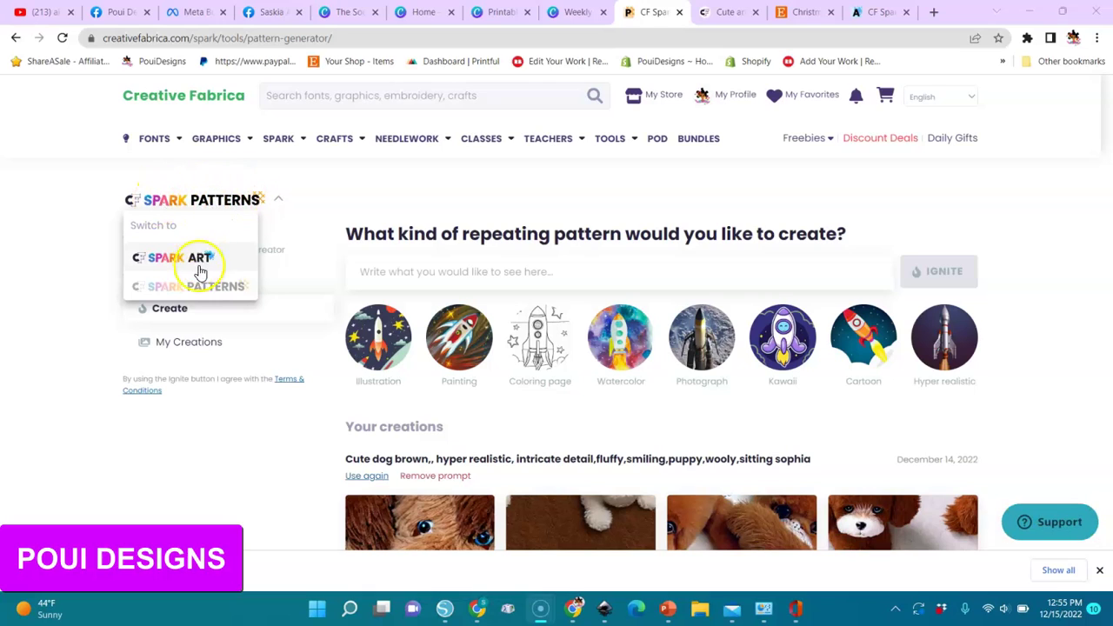
left_click(352, 192)
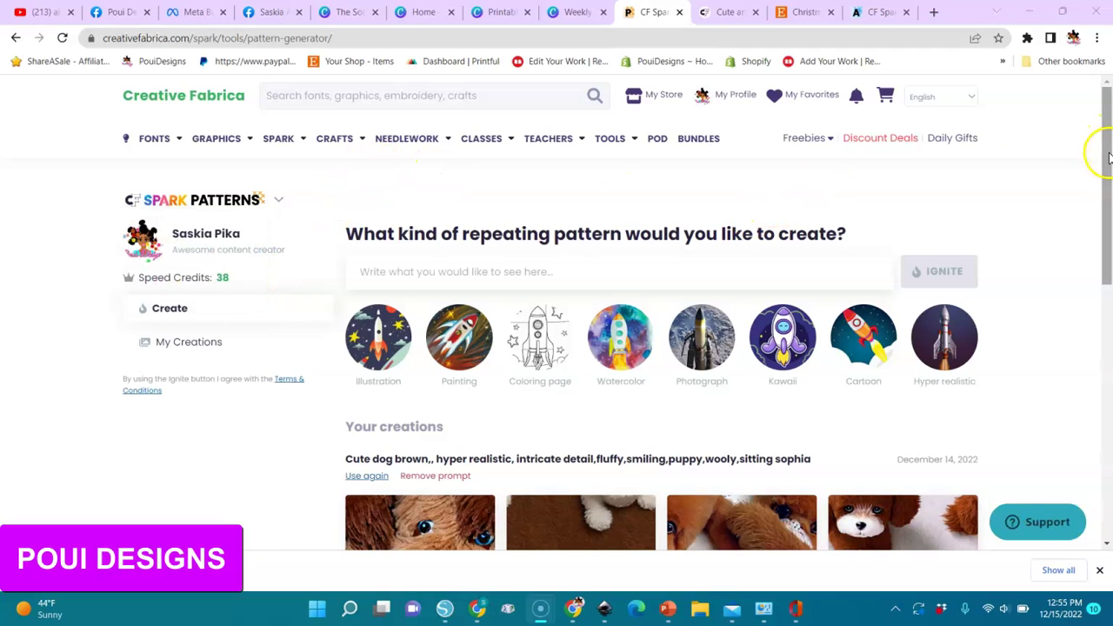
Copy the fourth generated pattern image, the brown dog with a white face on a pale background, from the creations.
left_click_drag(1101, 142, 1106, 224)
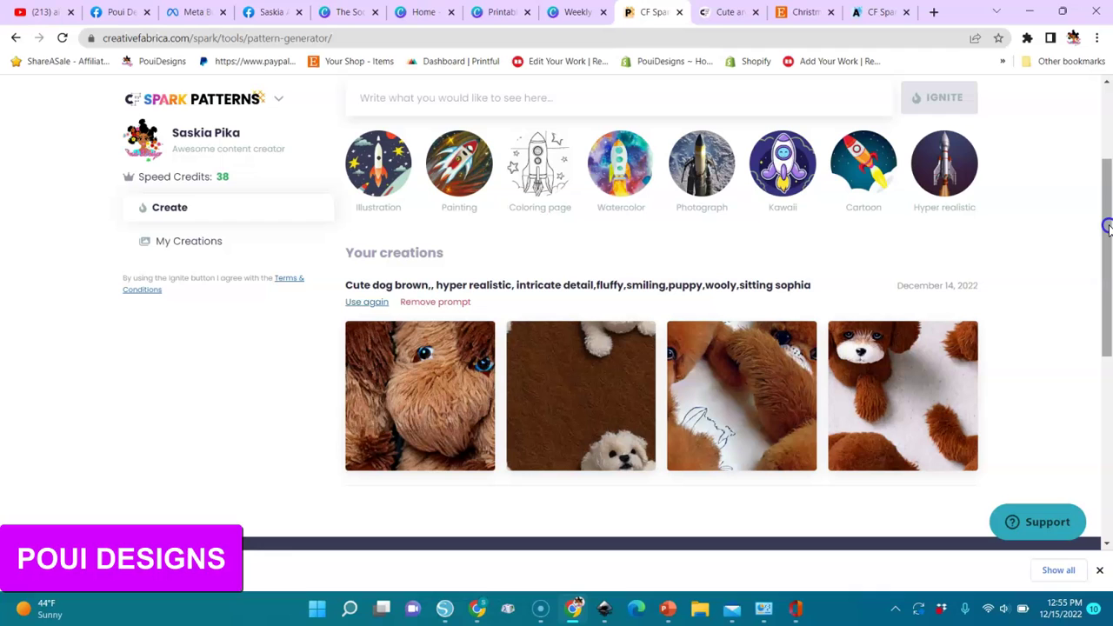
mouse_move(870, 335)
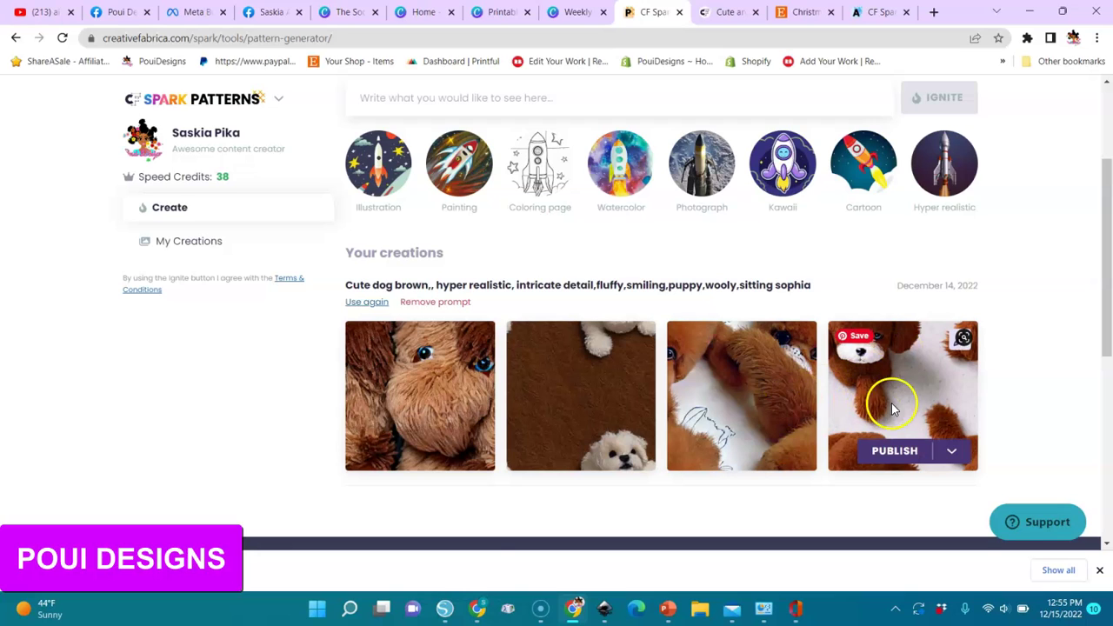
left_click(444, 607)
key("alt+Tab")
right_click(893, 358)
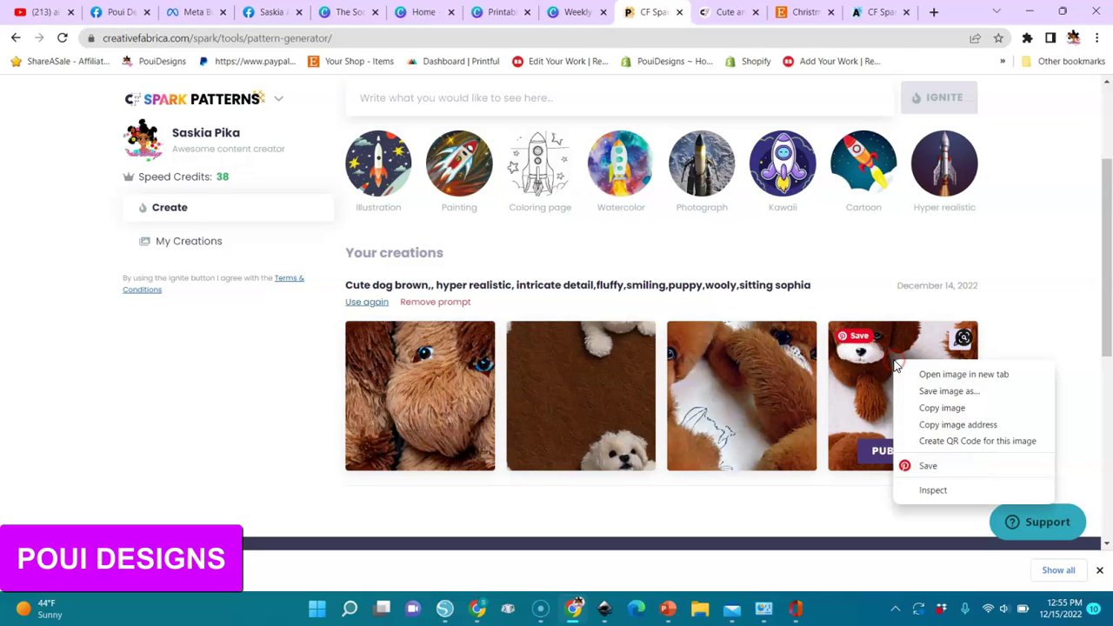
left_click(931, 409)
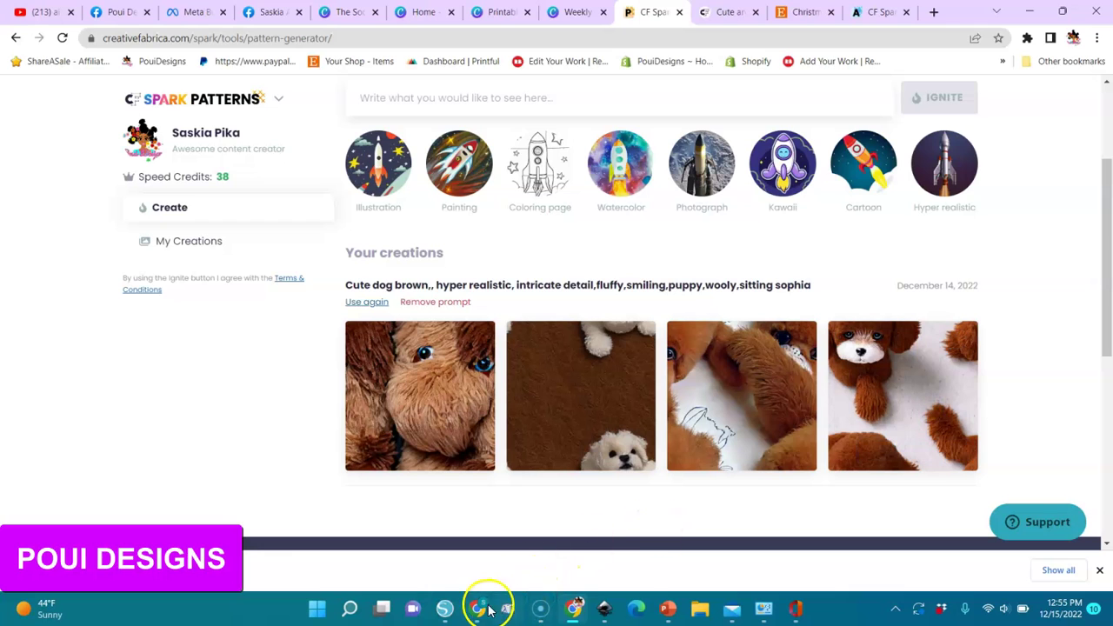
Switch to Silhouette Studio and paste the copied dog pattern into a new blank document.
left_click(445, 609)
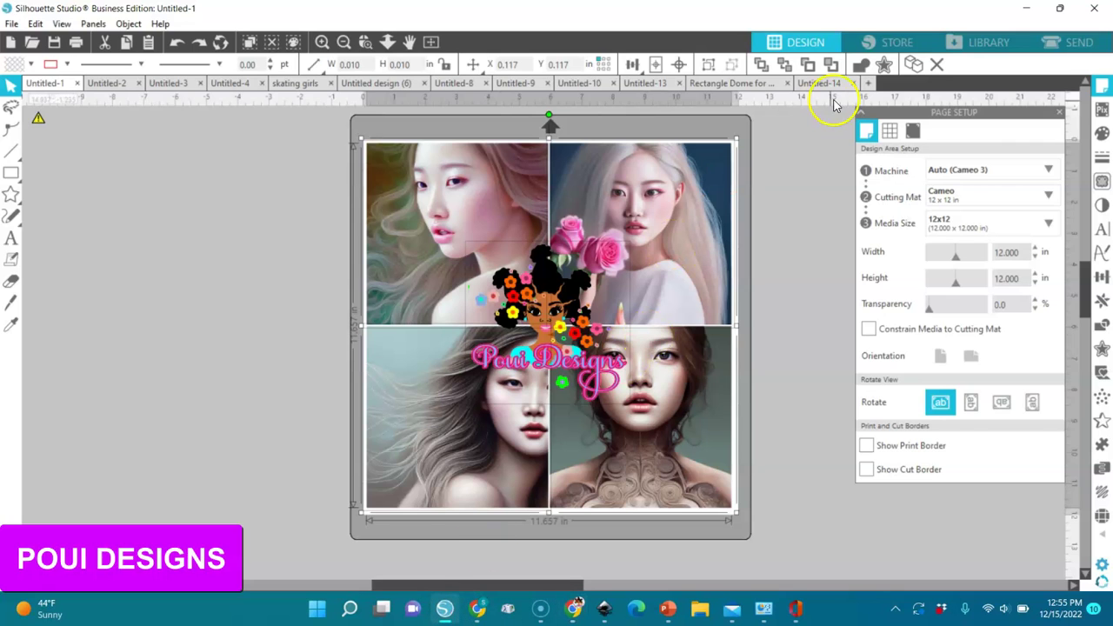
left_click(867, 84)
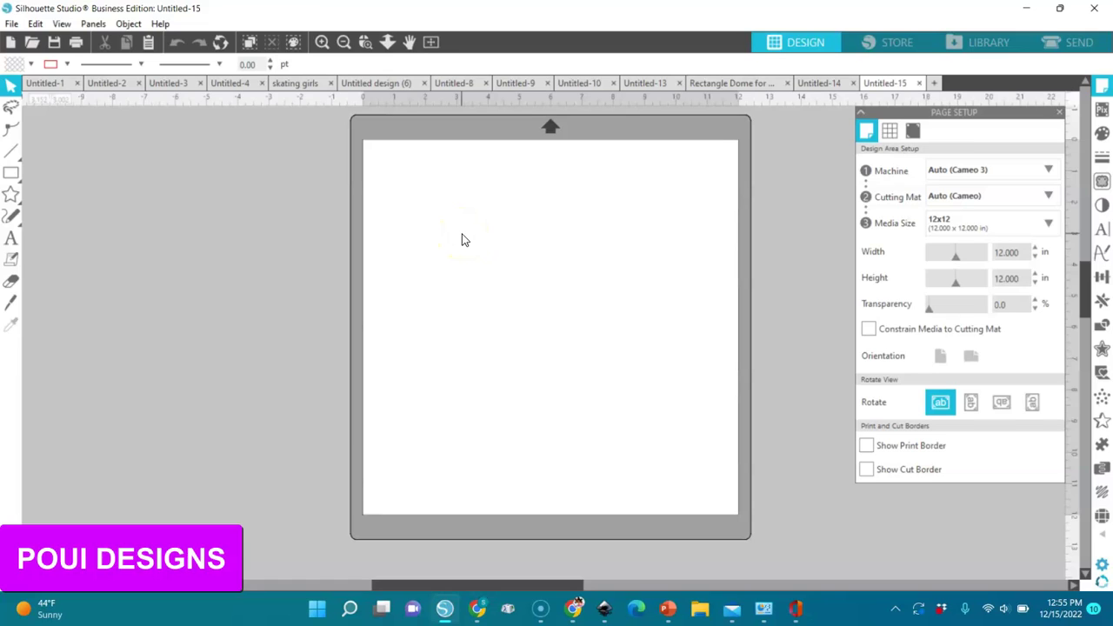
right_click(462, 240)
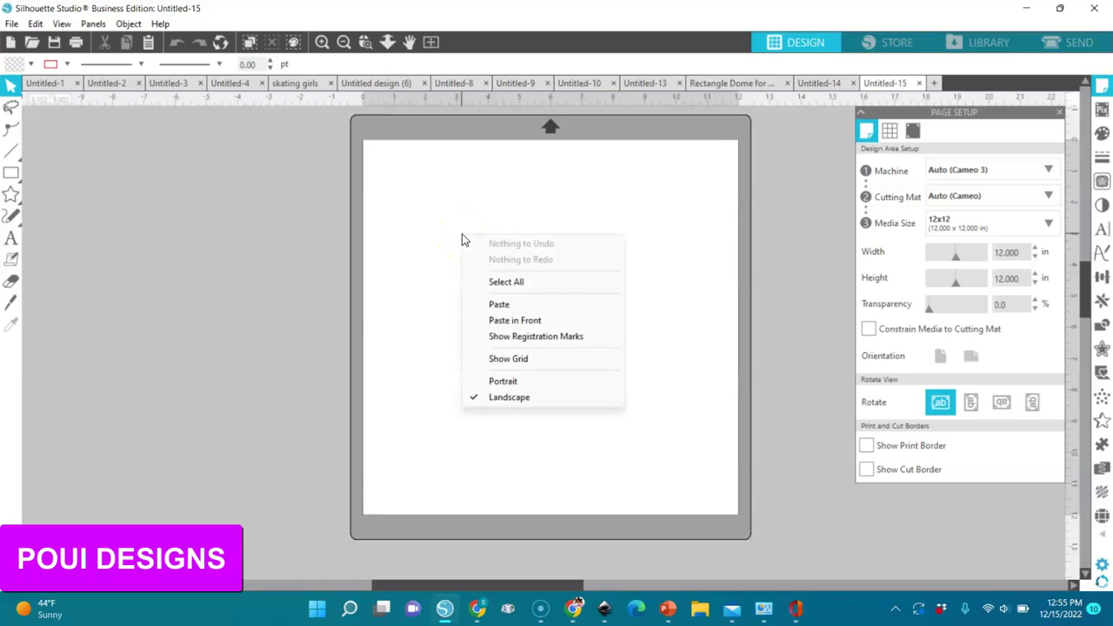
left_click(510, 306)
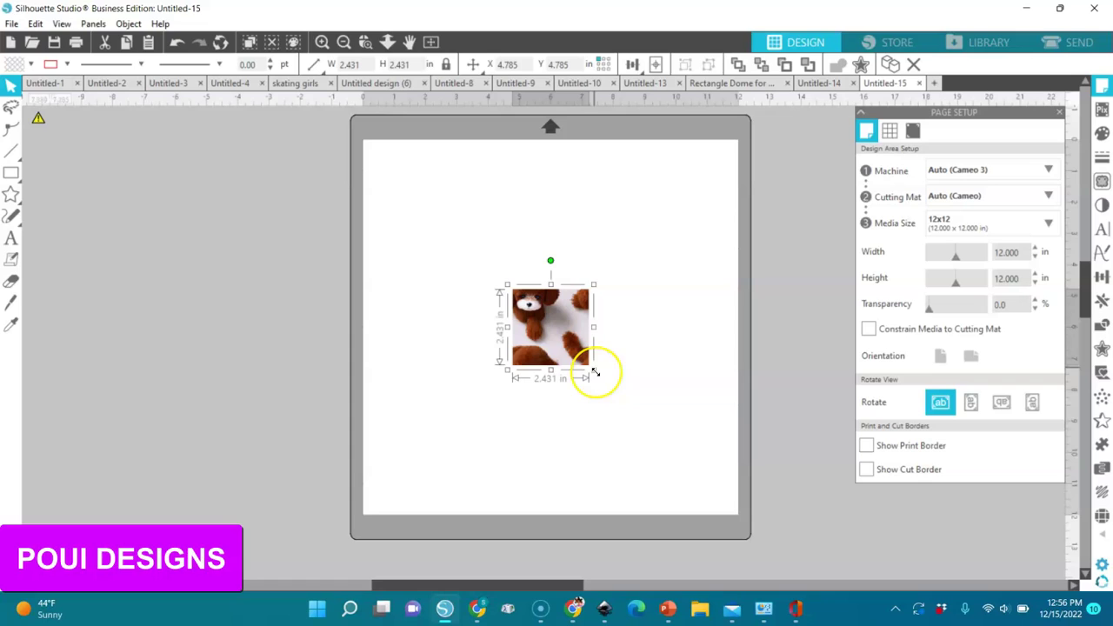
Resize the pasted dog pattern to 4.000 in wide and 4.000 in high.
left_click_drag(595, 372, 645, 418)
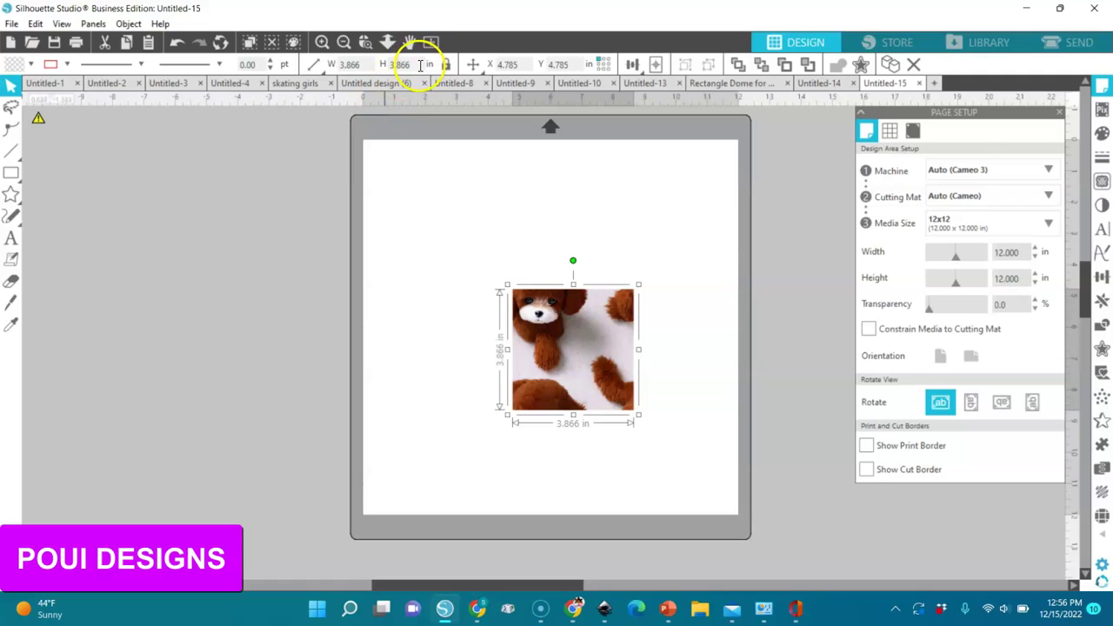
left_click(389, 66)
type("3")
key("Return")
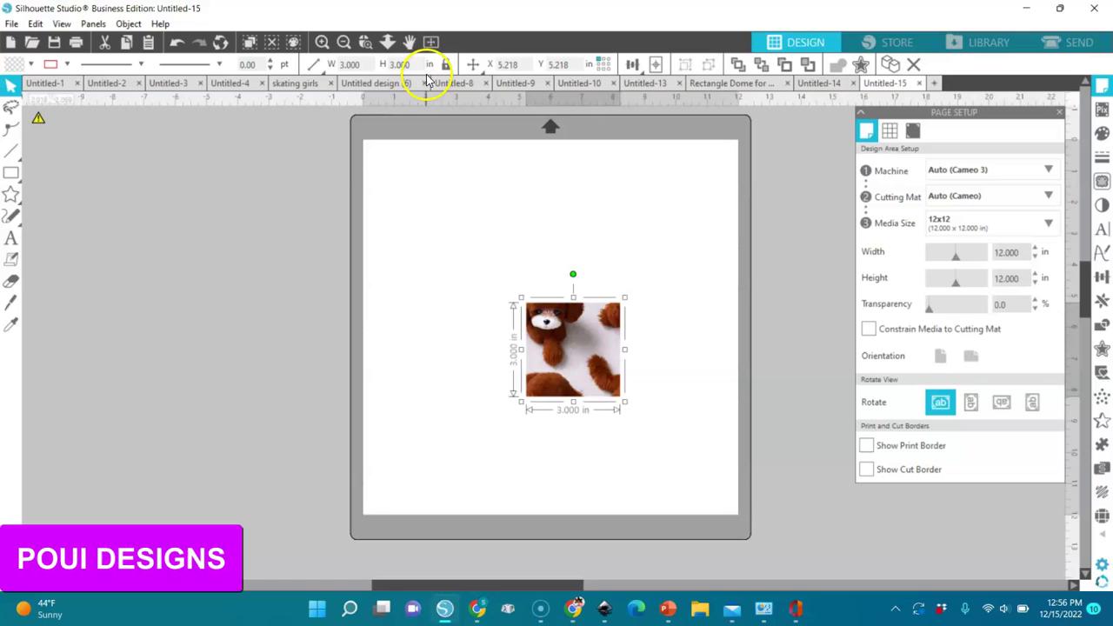
left_click(400, 65)
type("4.000")
key("Return")
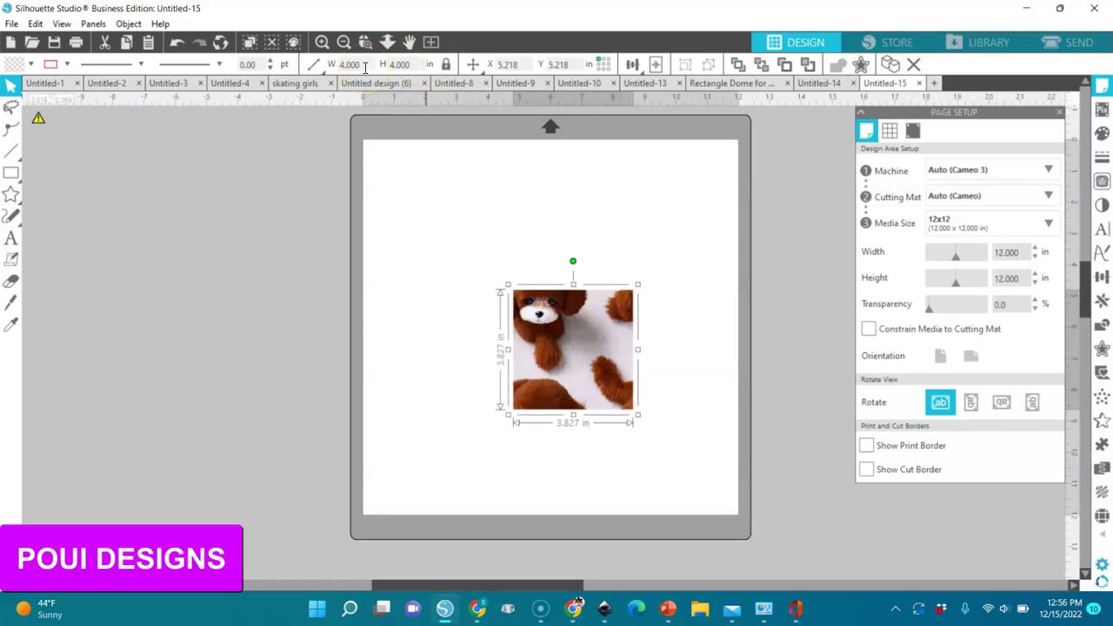
Move the dog tile into the page's upper-left corner, aligned with the left and top page edges.
left_click_drag(574, 359, 498, 256)
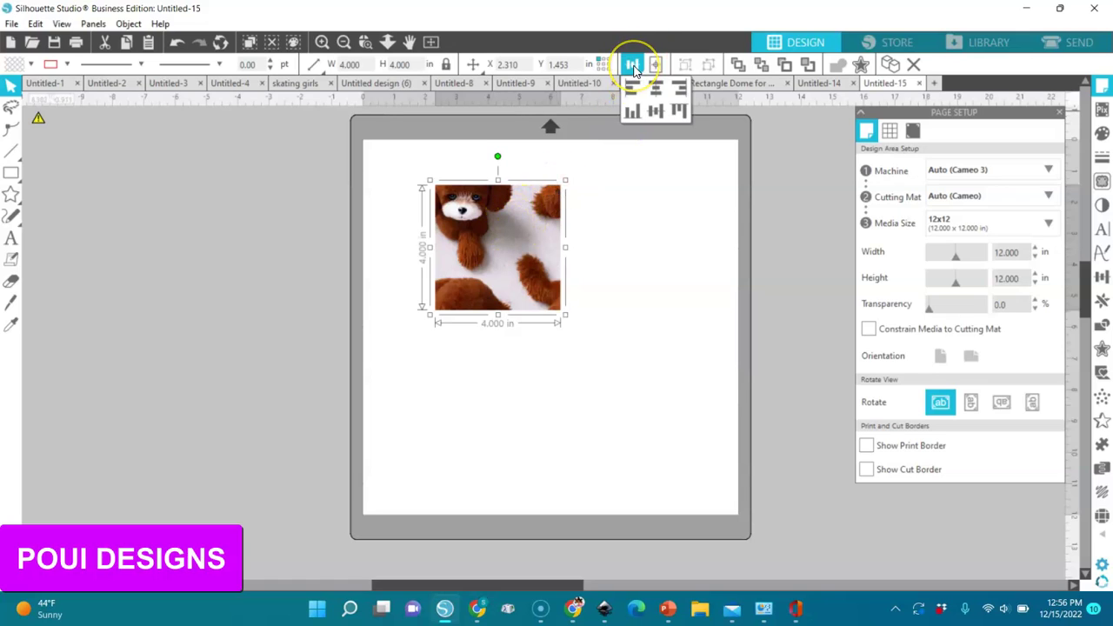
mouse_move(632, 69)
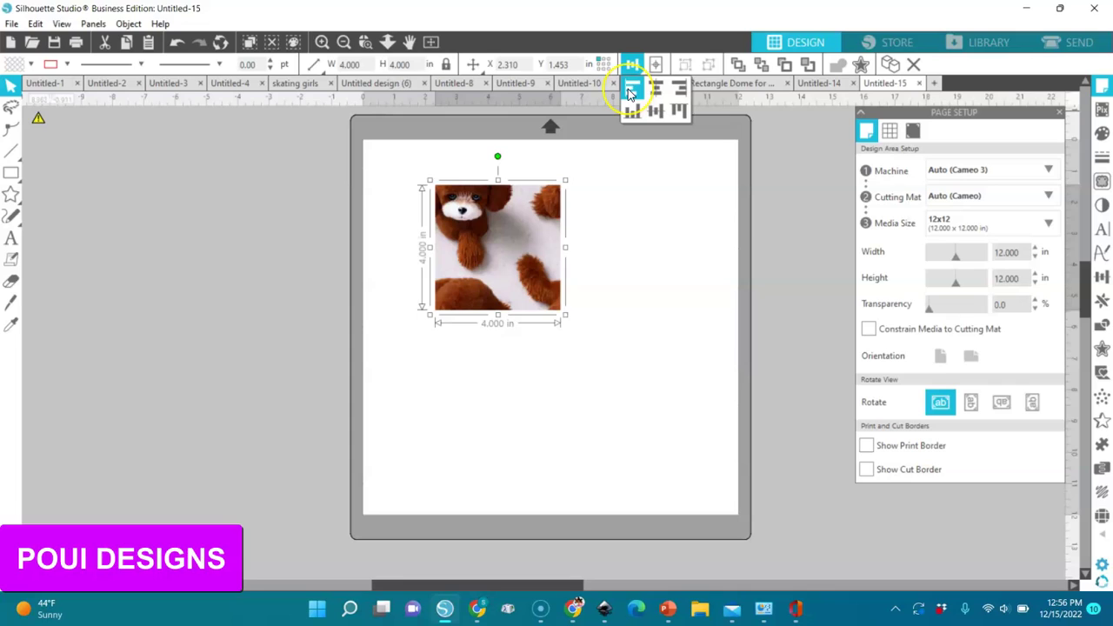
left_click(632, 90)
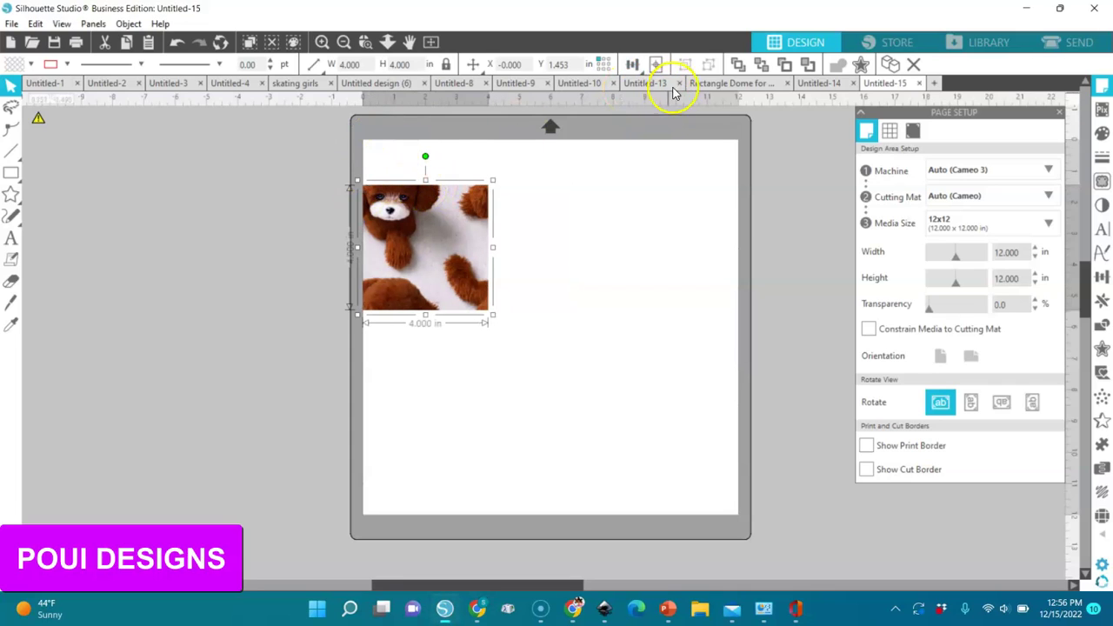
mouse_move(634, 66)
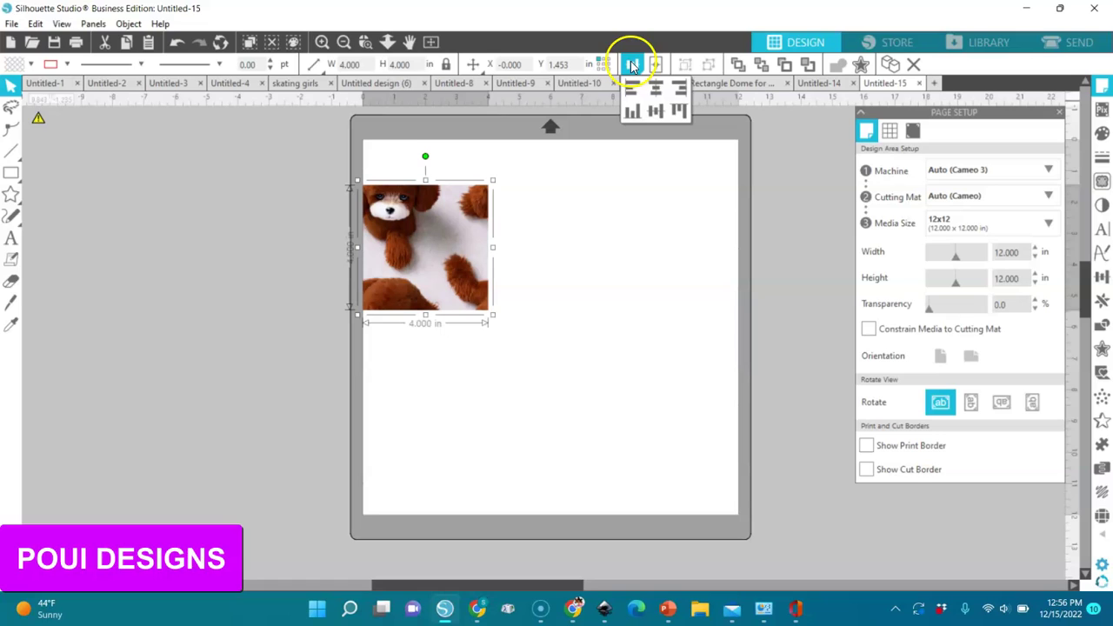
left_click(680, 111)
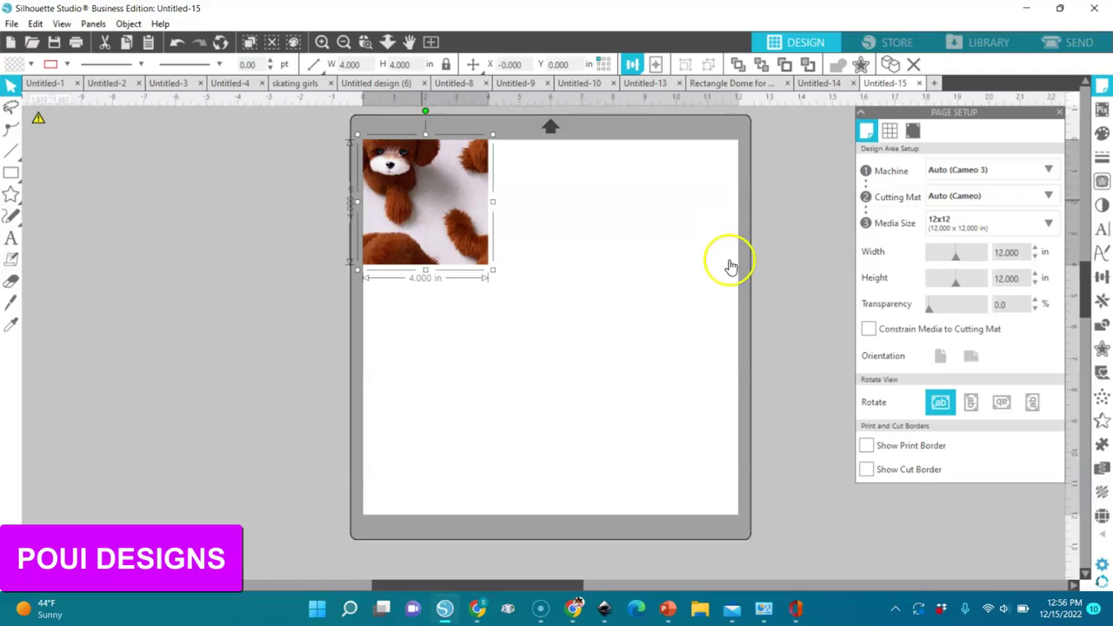
Replicate the dog tile twice to the right to fill the page's top row with three tiles.
left_click(1102, 305)
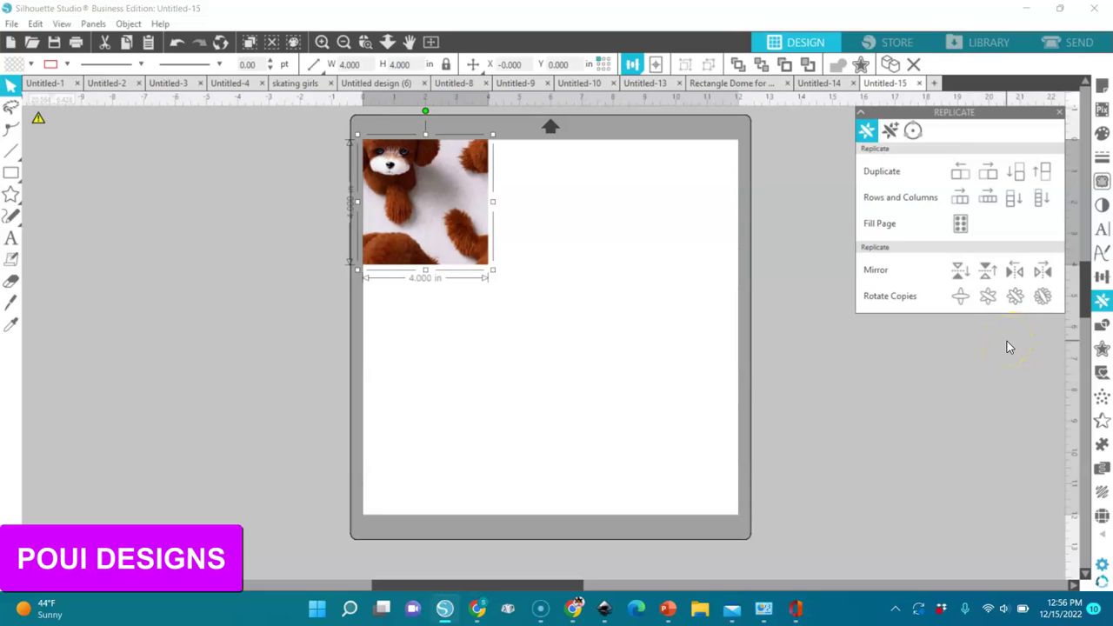
left_click(987, 177)
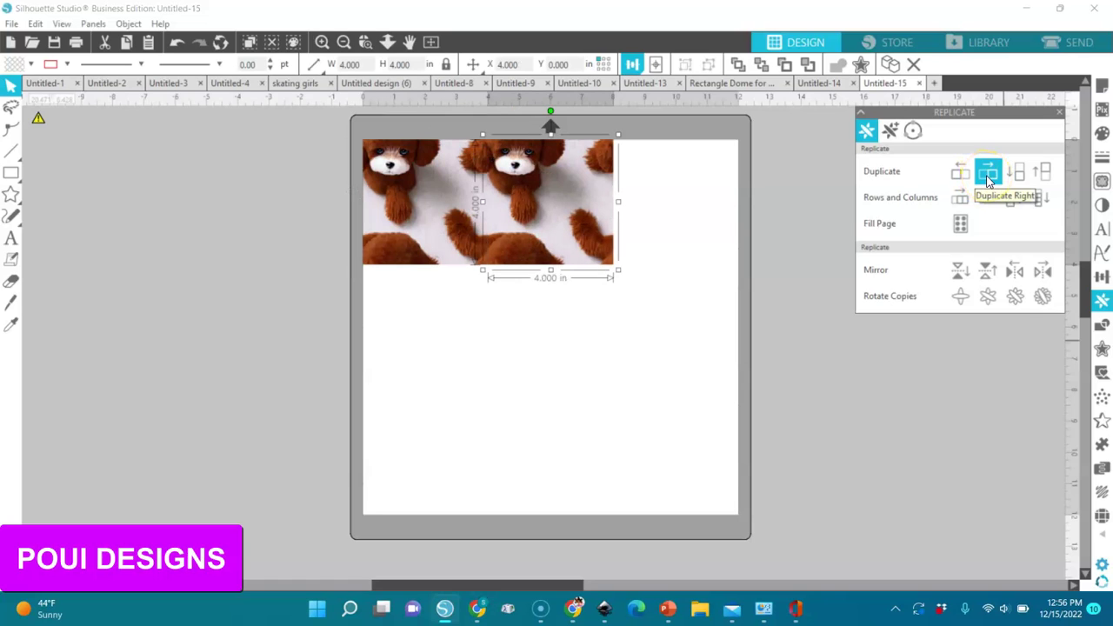
left_click(987, 176)
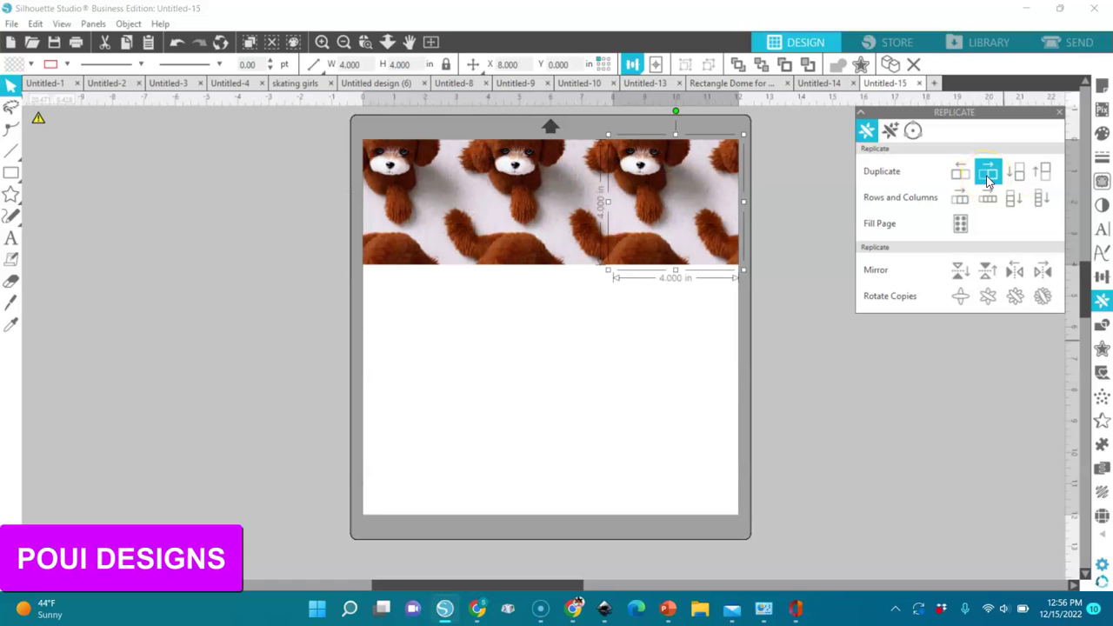
Duplicate the tile below and sideways to fill the second and third rows, completing a 3 × 3 grid, and deselect it.
left_click(1018, 175)
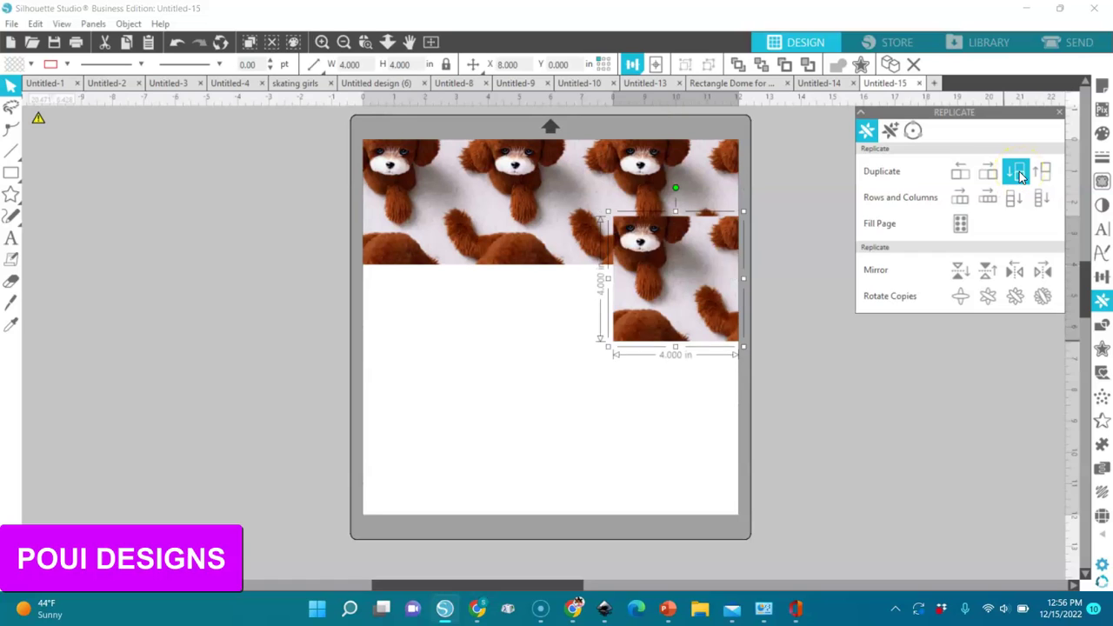
left_click(957, 177)
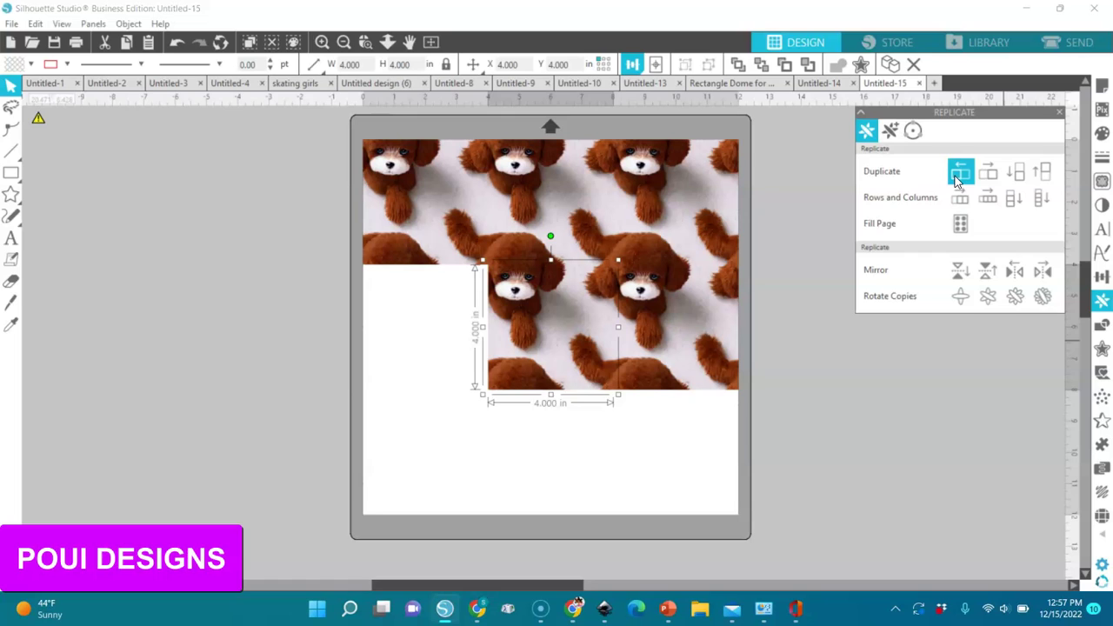
left_click(1017, 174)
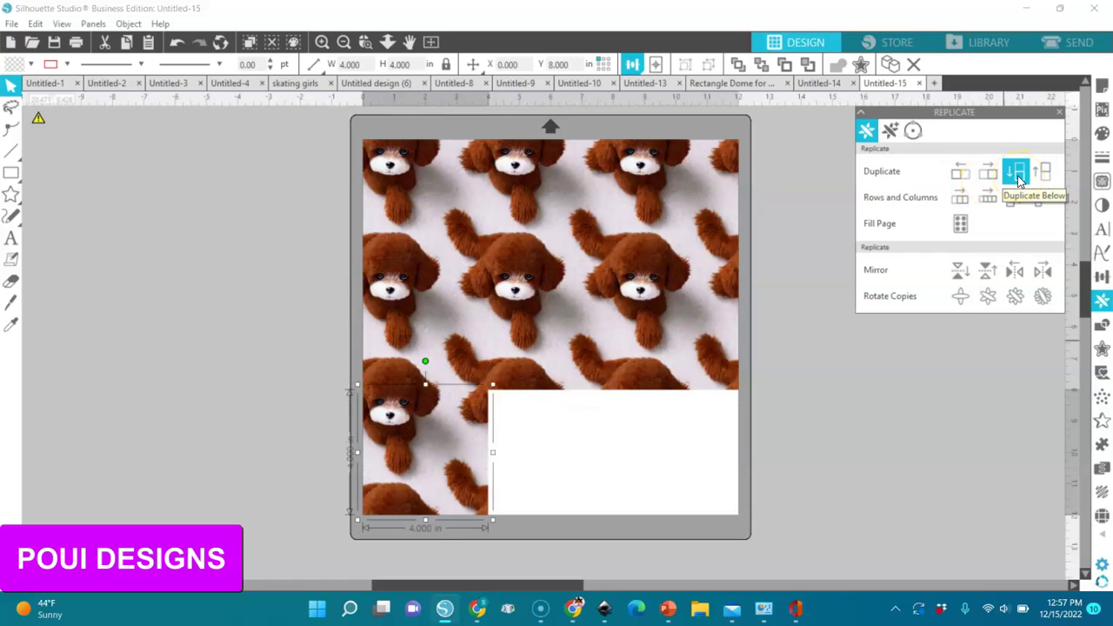
left_click(994, 177)
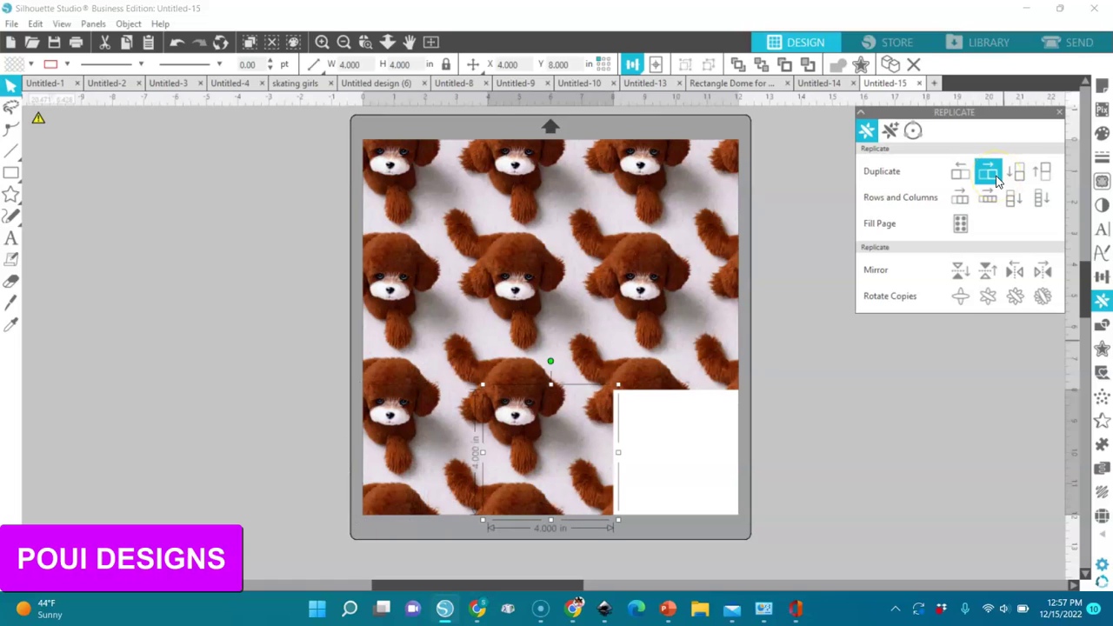
left_click(997, 178)
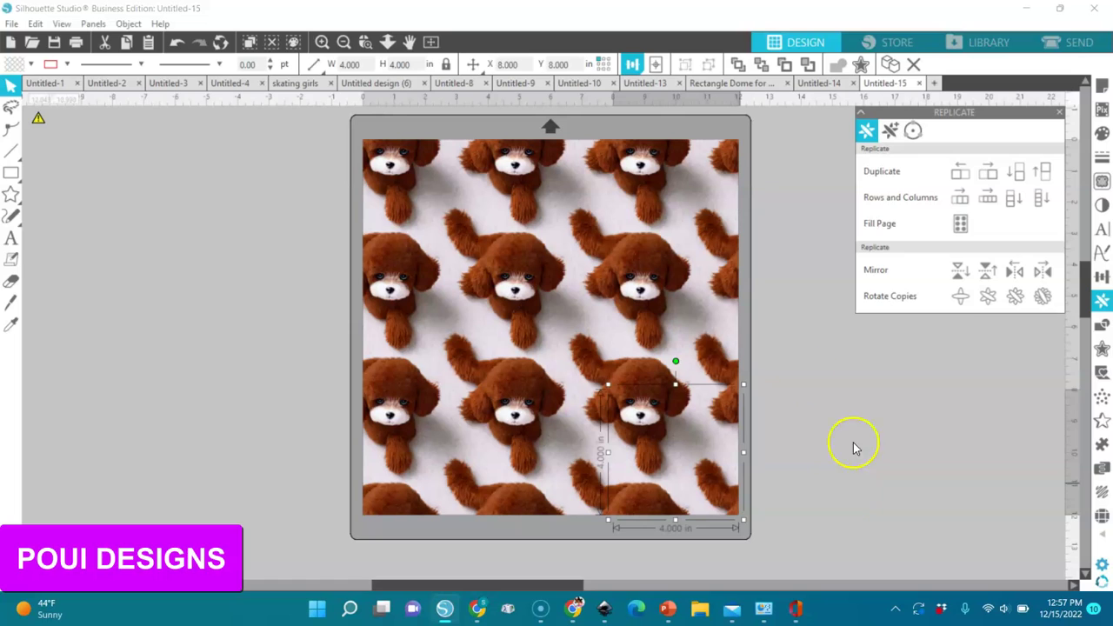
left_click(814, 418)
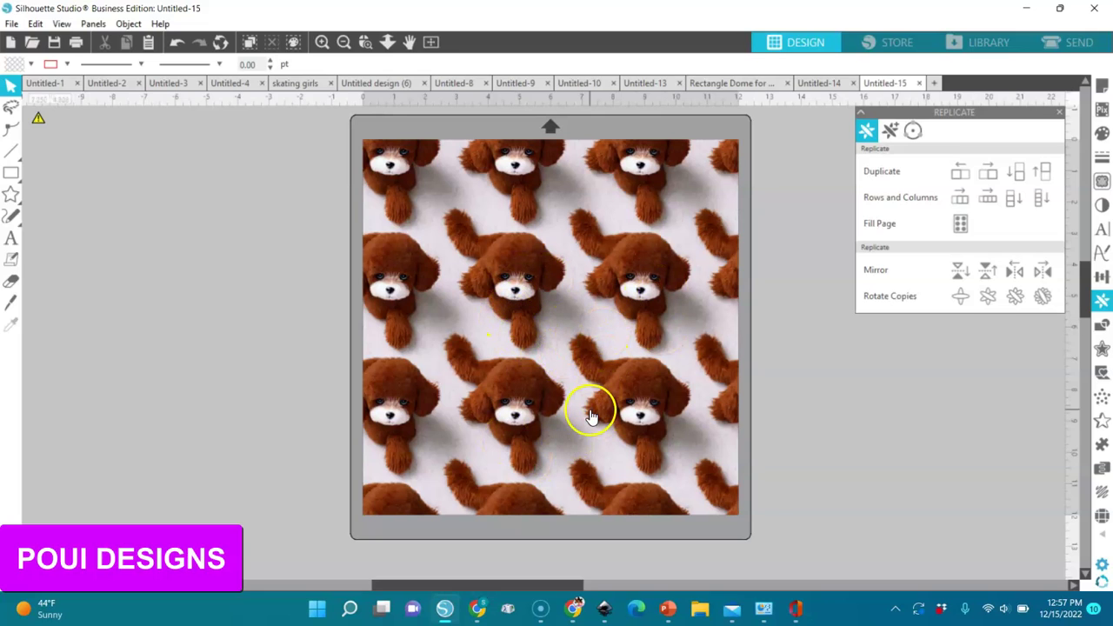
Switch back to CF Spark Patterns in Chrome and enter the pattern prompt "blue balloons, pink stars, sparkles,green leaves,".
mouse_move(572, 611)
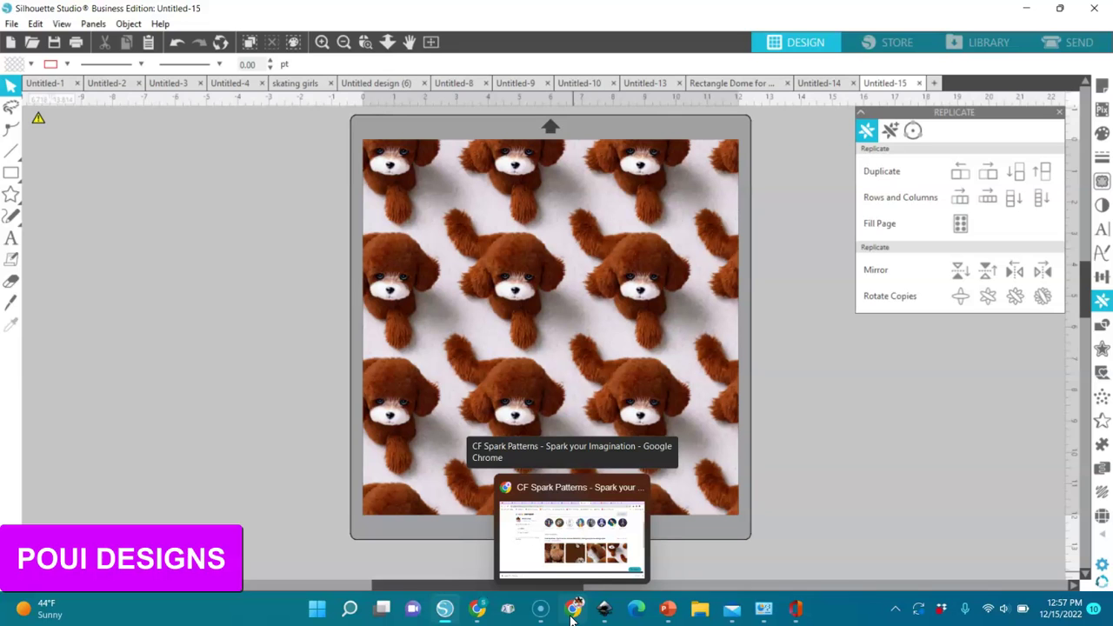
left_click(572, 613)
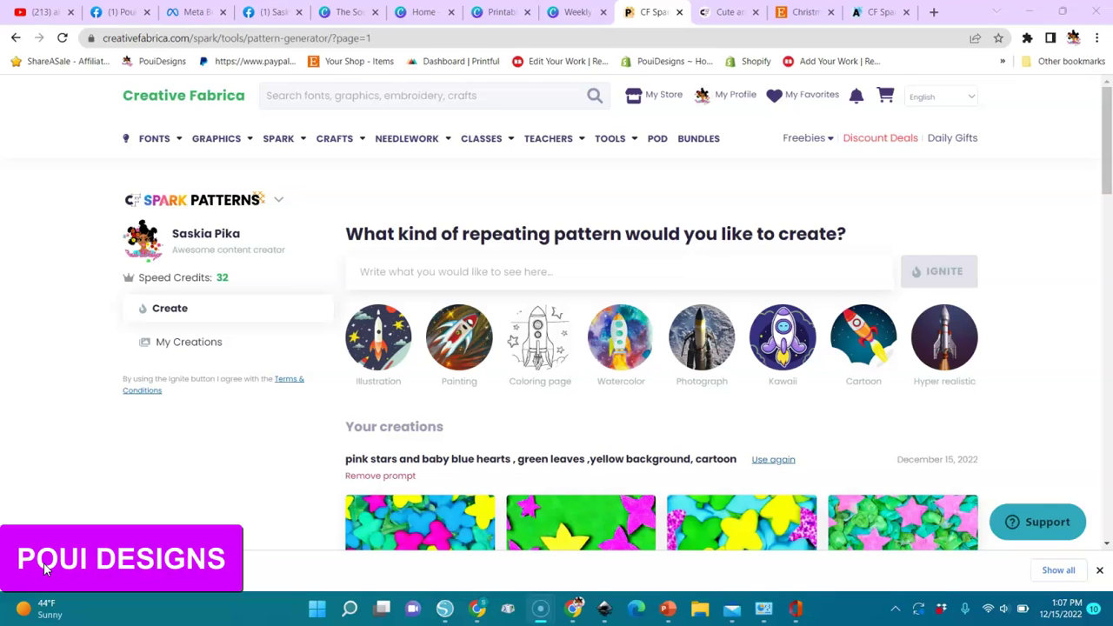
left_click(462, 271)
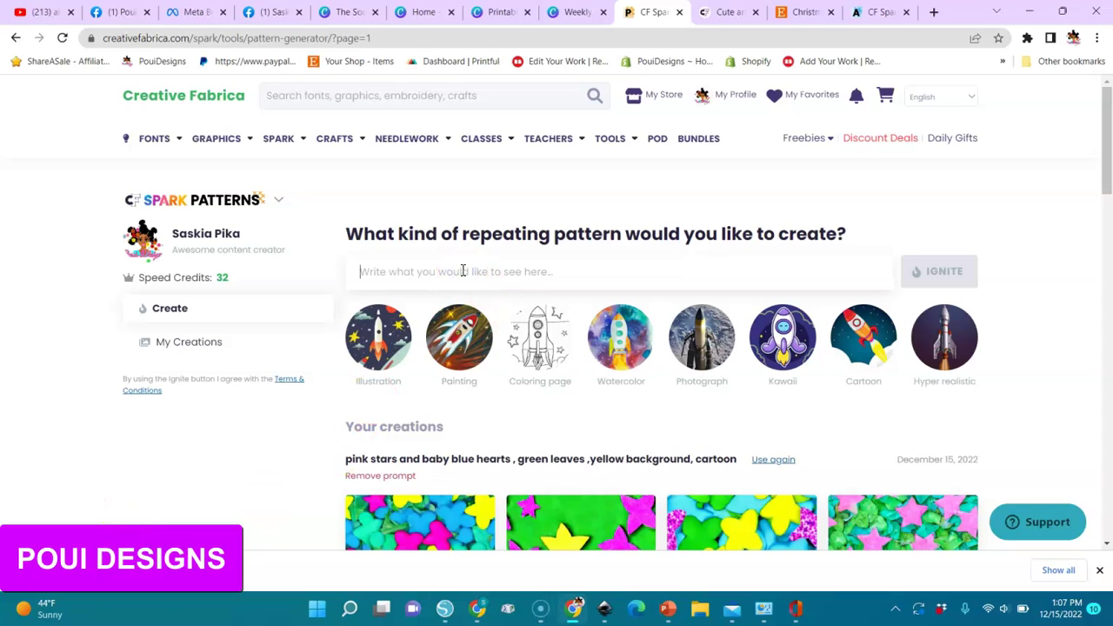
type("blue balloons")
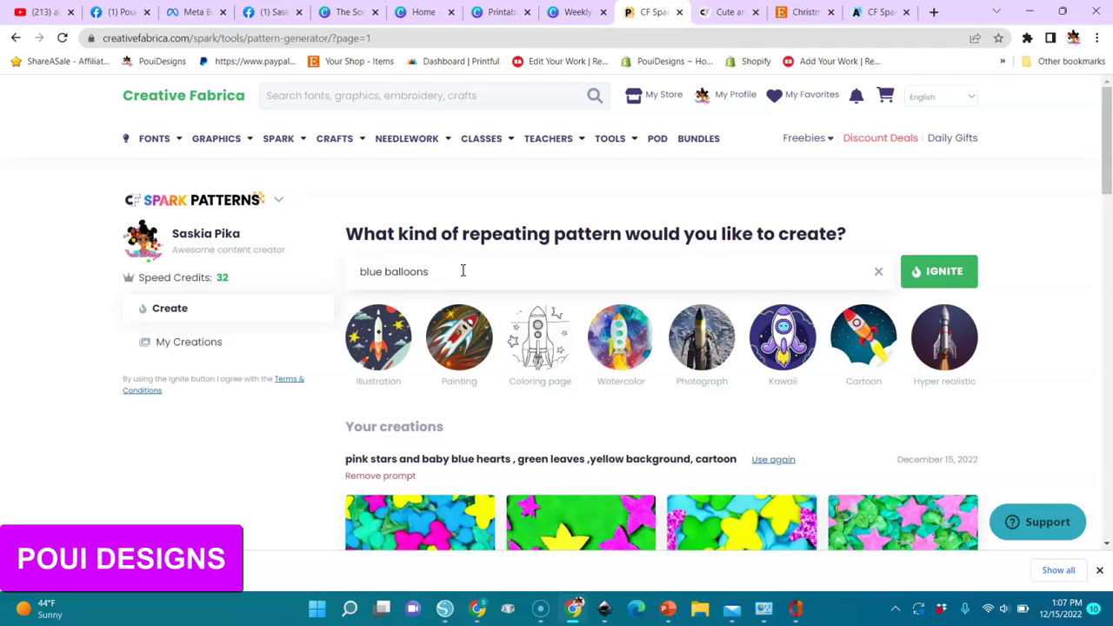
type("pink star")
type("s, sparkles")
type(",green leaves,")
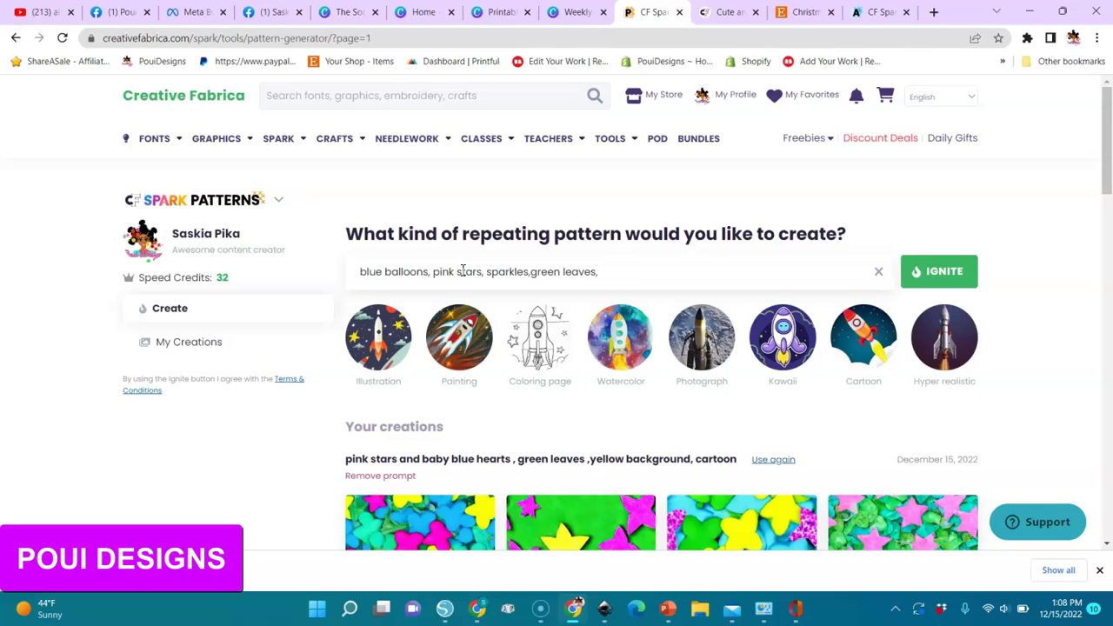
Add "and red" after "blue" in the pattern prompt so it asks for blue and red balloons.
left_click(384, 272)
type("and ")
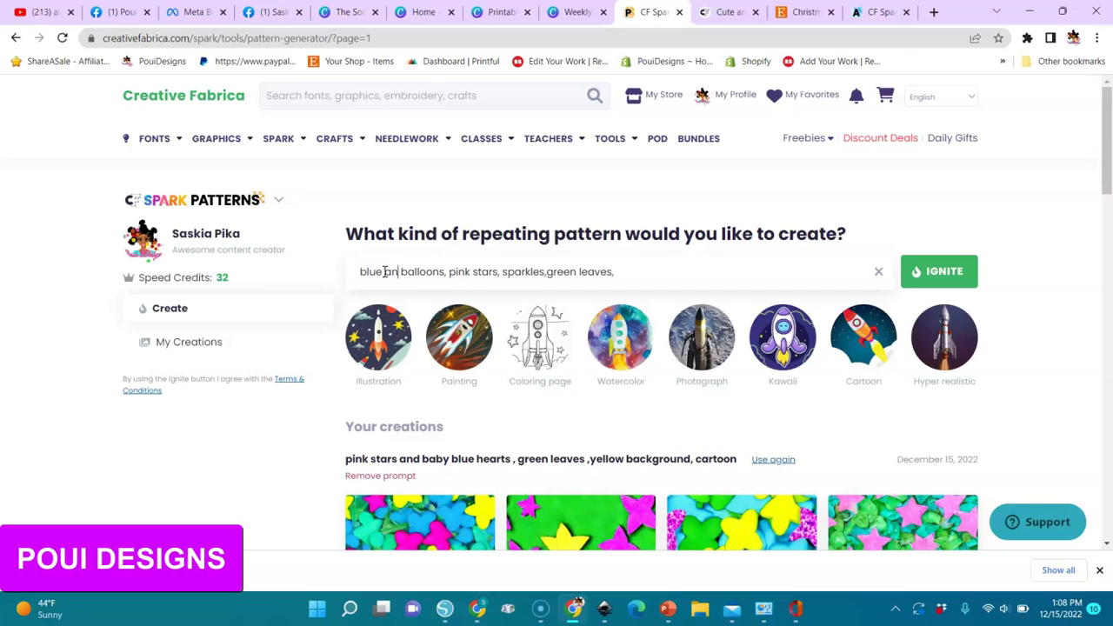
type("red")
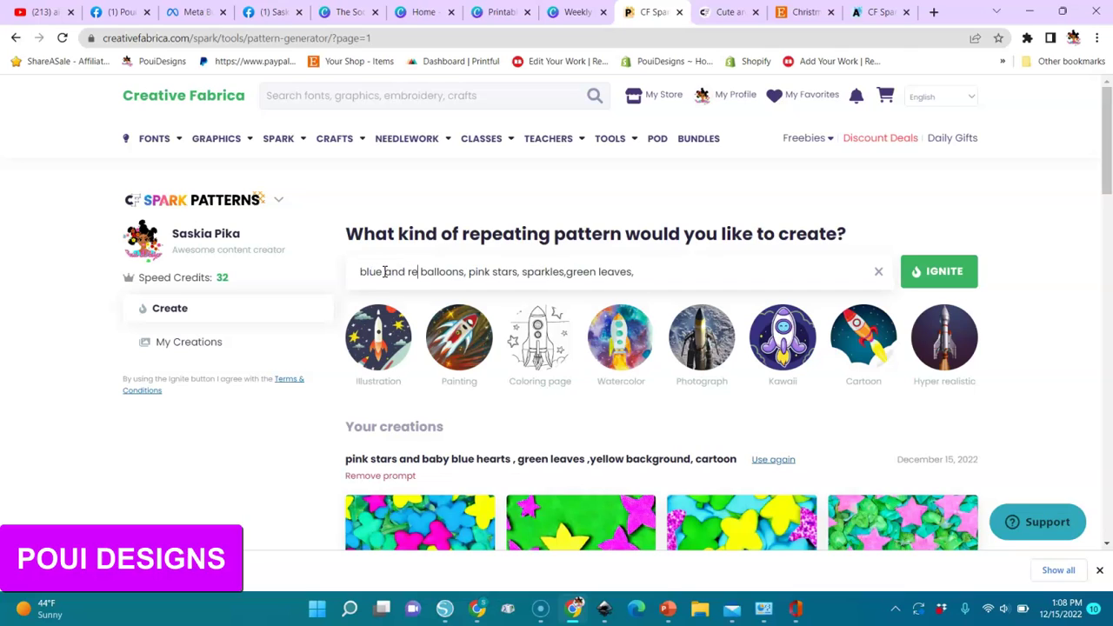
left_click(479, 270)
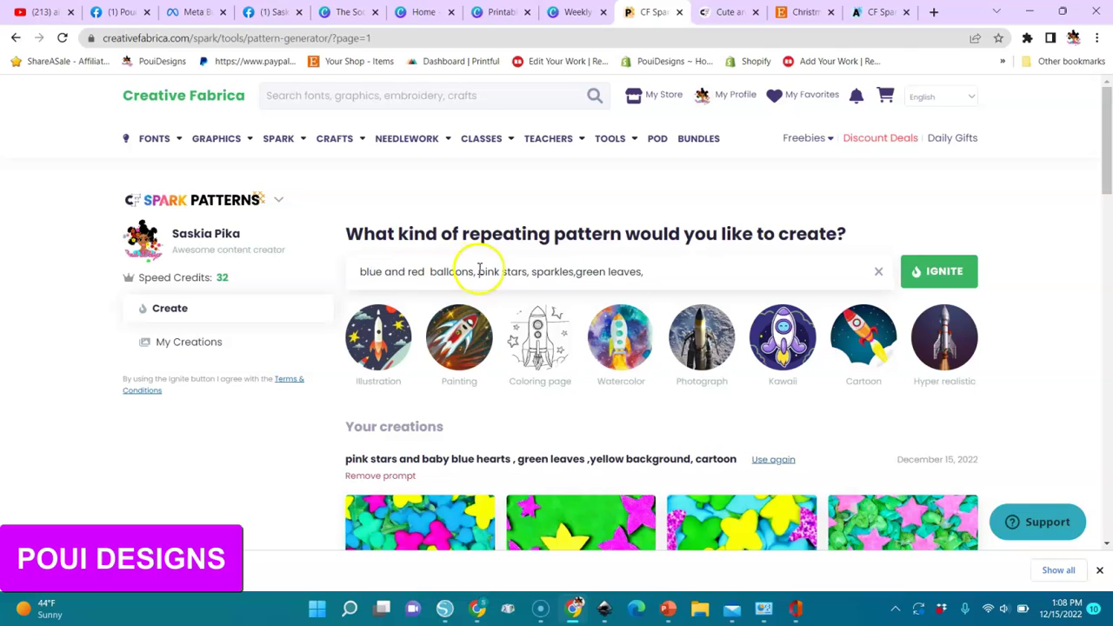
left_click(666, 272)
Apply the Cartoon and Illustration styles to the balloon prompt and generate the patterns.
left_click(860, 340)
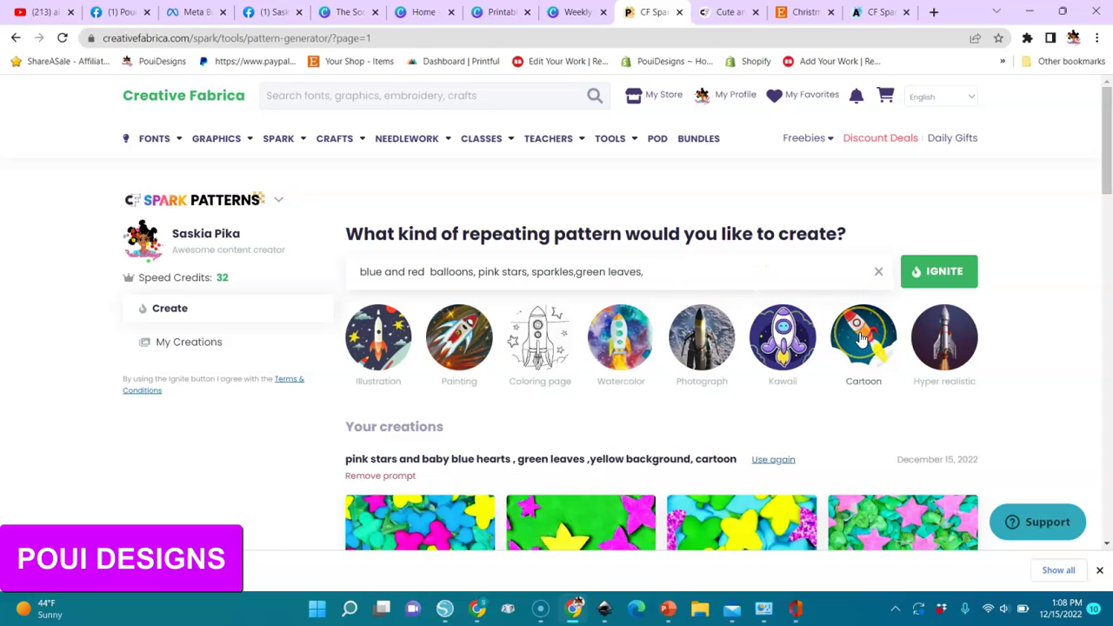
left_click(860, 340)
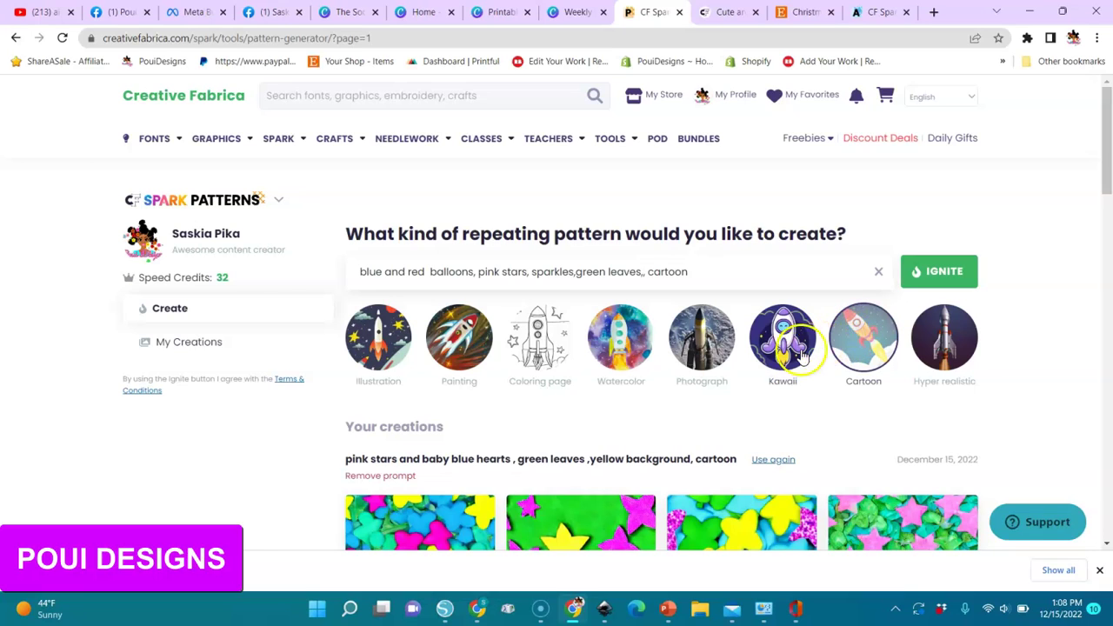
left_click(382, 352)
left_click(943, 276)
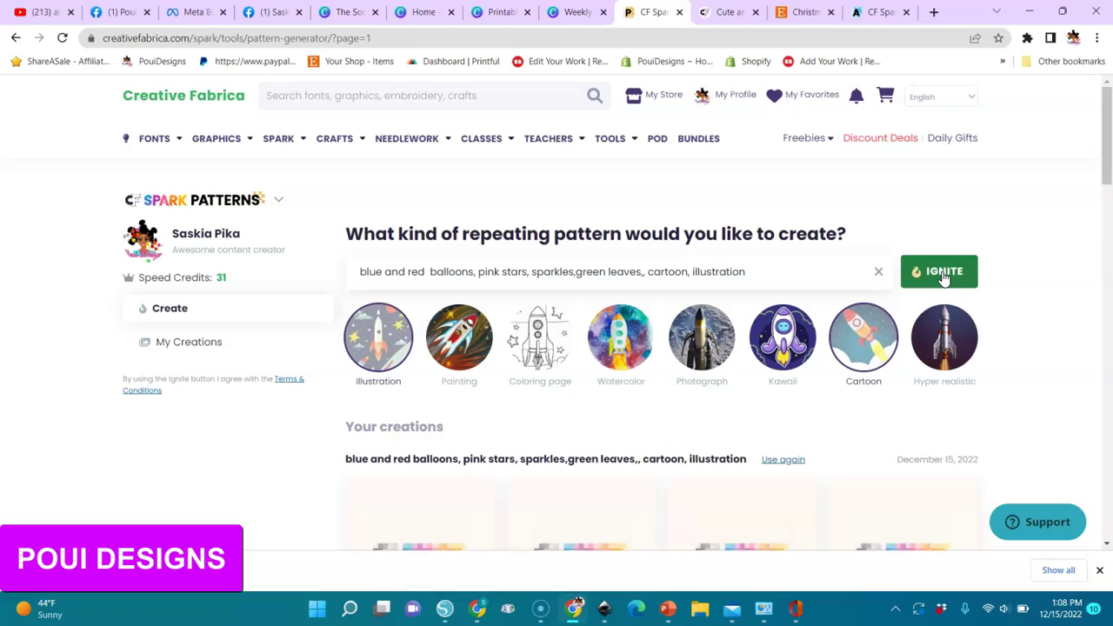
Open the fourth newly generated balloon pattern in its enlarged preview and copy the image.
left_click_drag(1107, 175, 1109, 200)
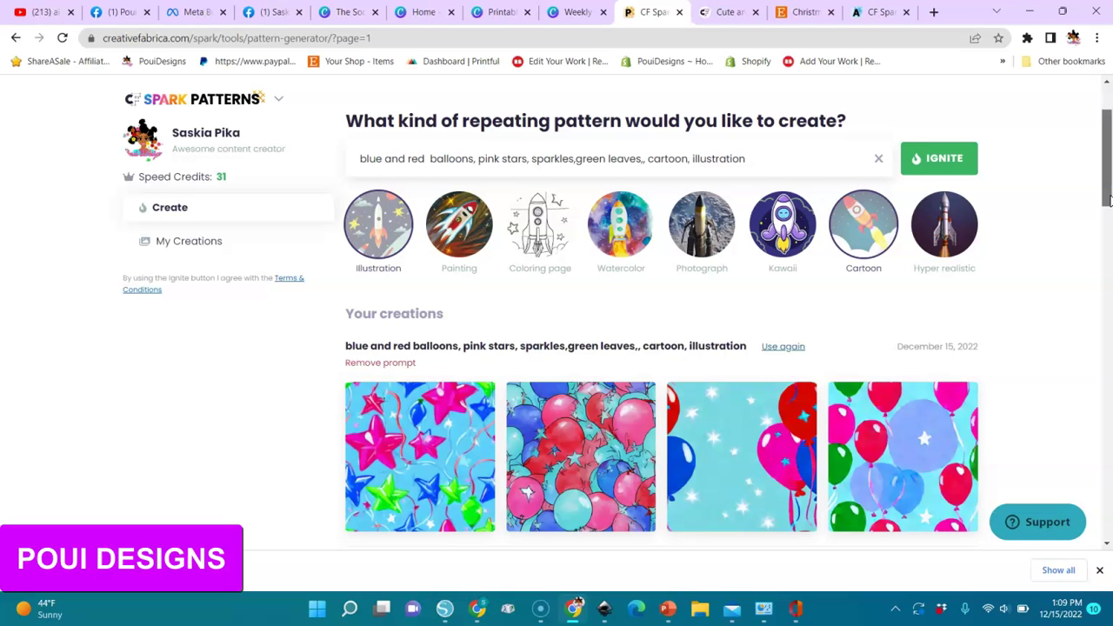
scroll(1109, 200, "down", 2)
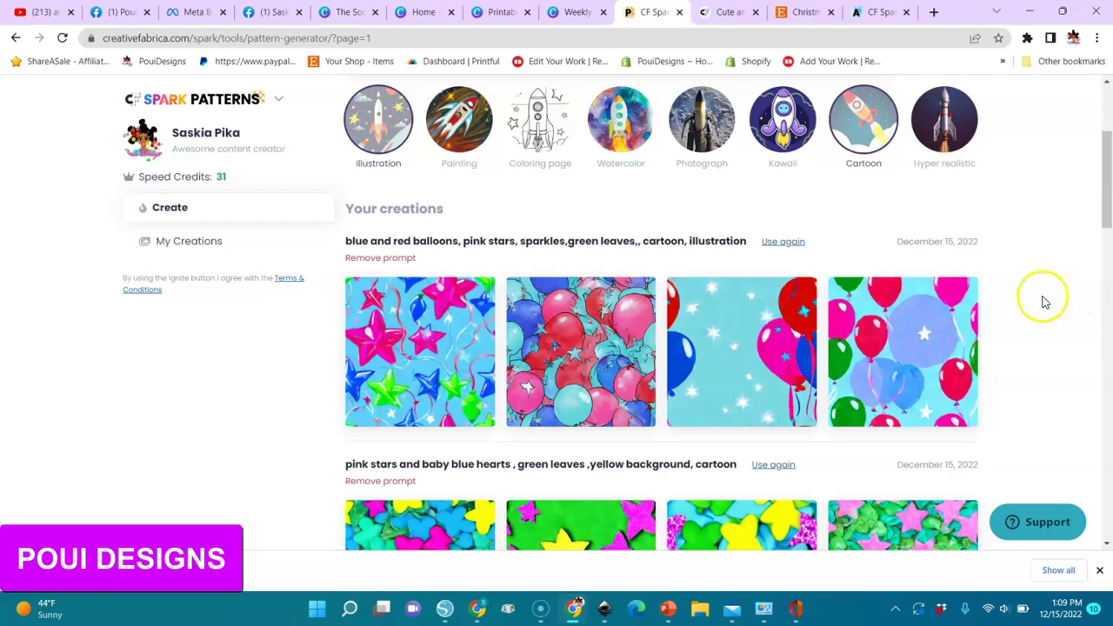
mouse_move(913, 318)
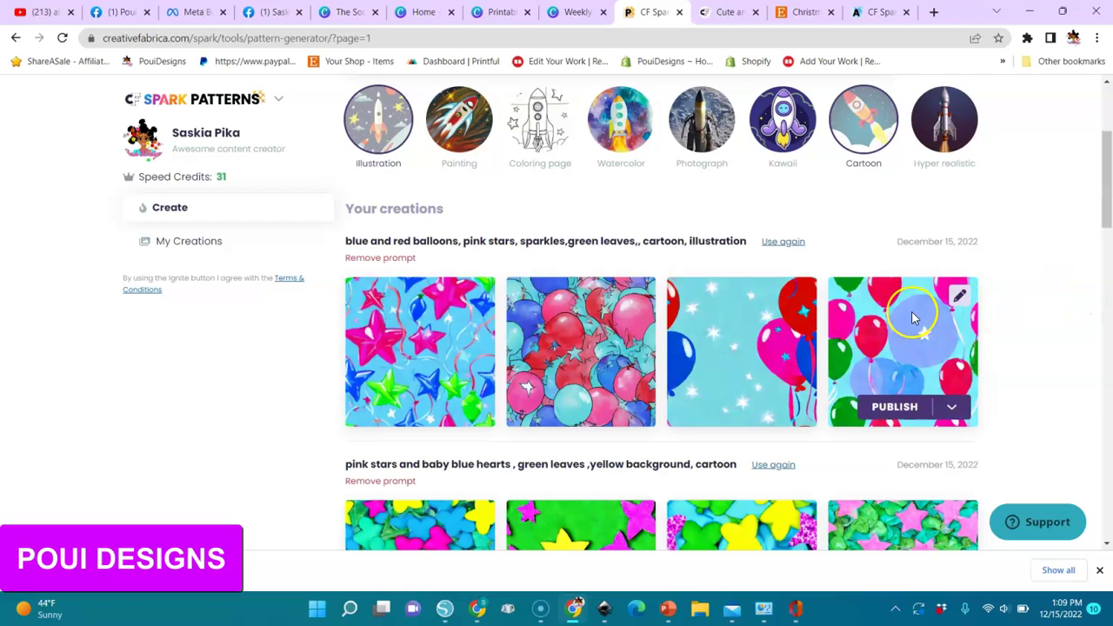
left_click(958, 296)
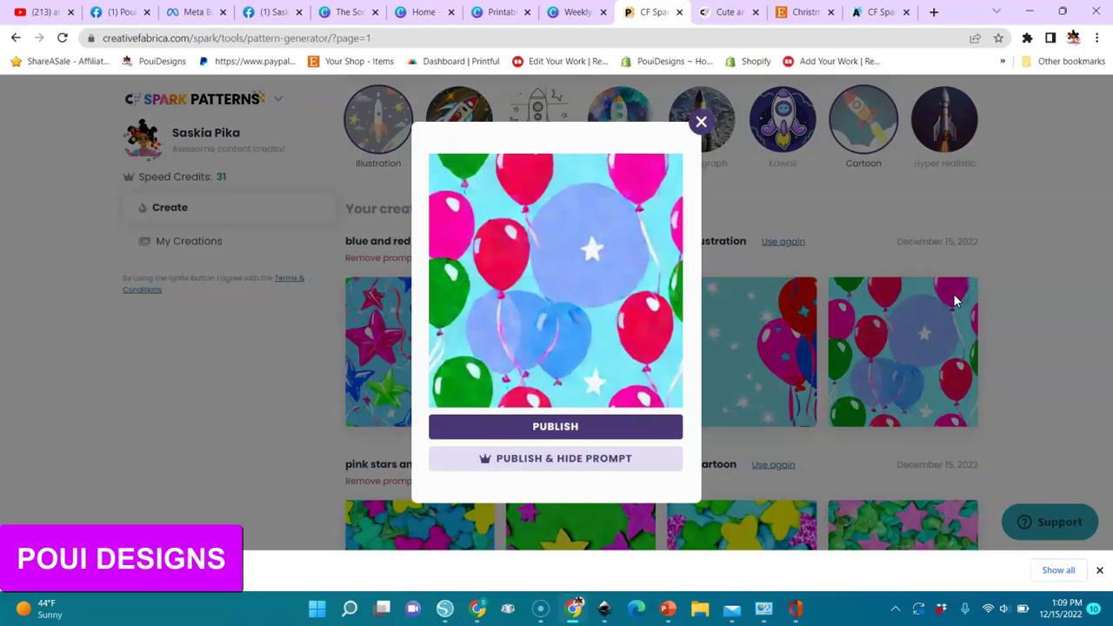
right_click(613, 236)
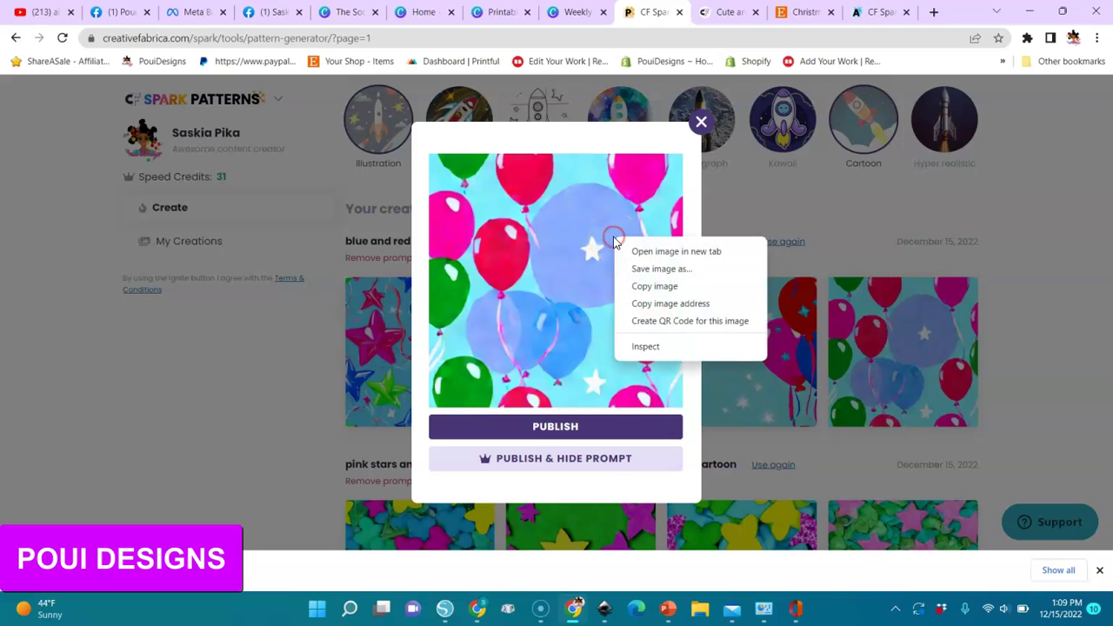
left_click(652, 286)
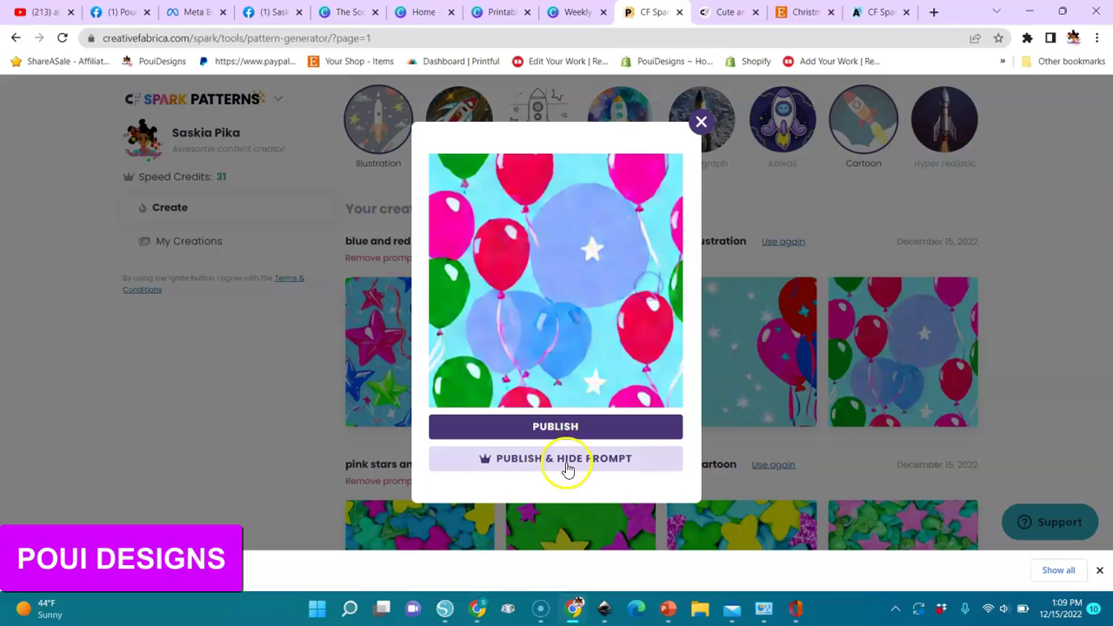
Switch to Silhouette Studio and paste the copied balloon pattern onto the blank page.
left_click(446, 610)
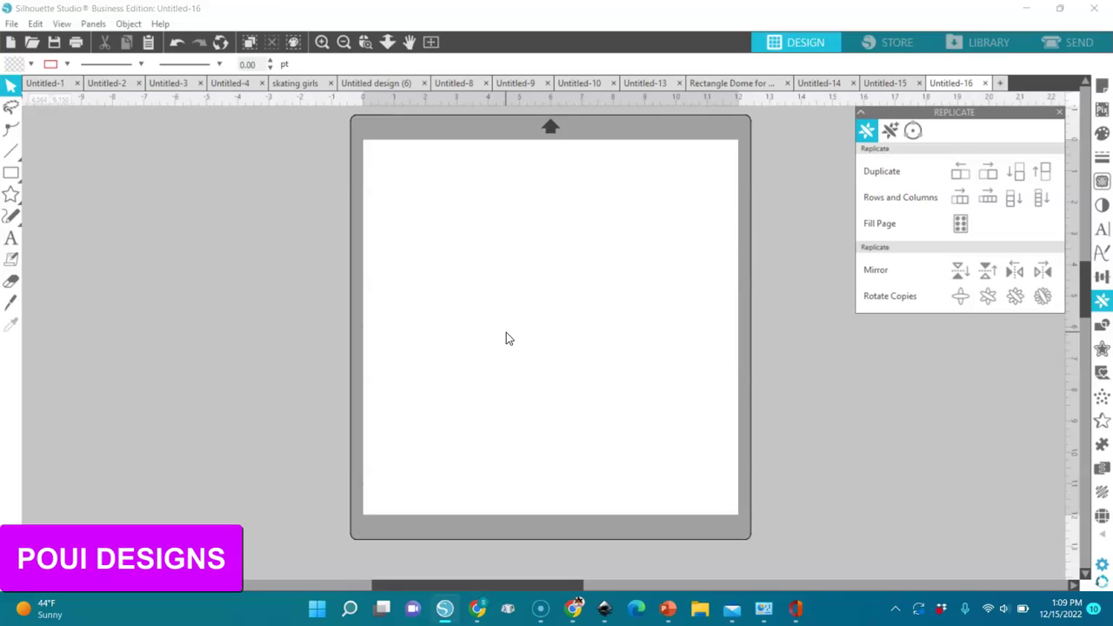
right_click(494, 284)
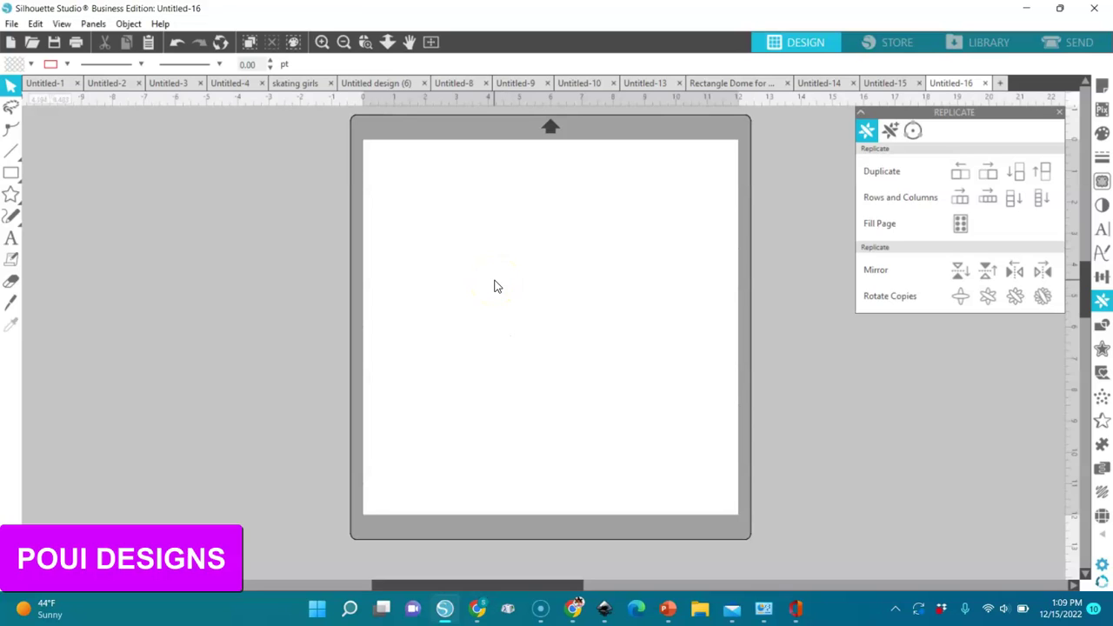
left_click(557, 351)
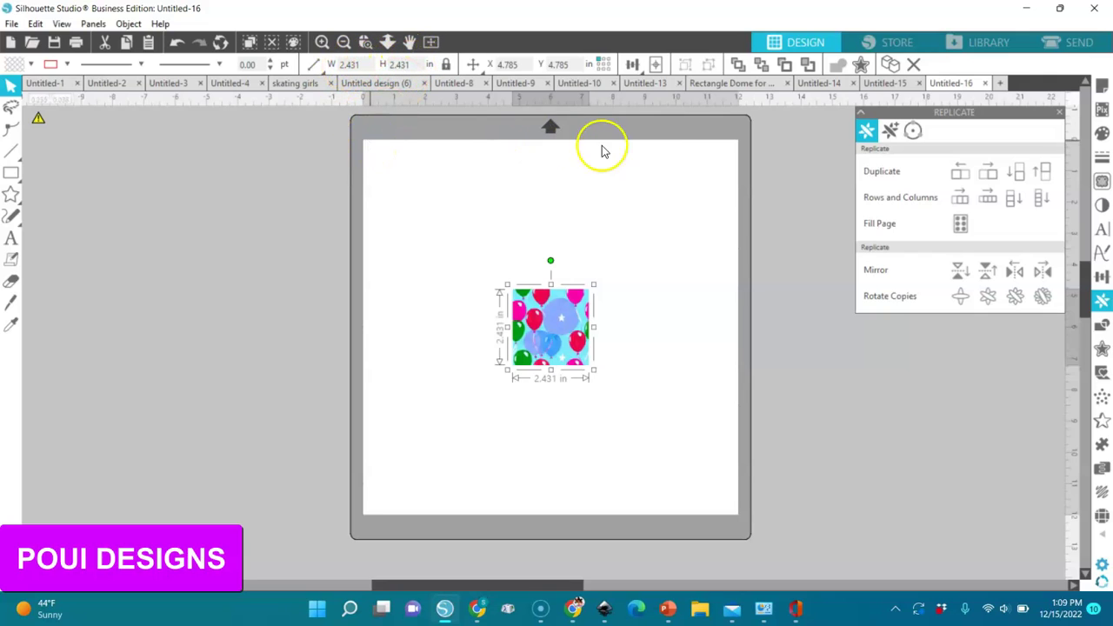
Resize the balloon tile proportionally by setting its height to 3 in.
left_click(411, 64)
key("BackSpace")
key("BackSpace")
key("BackSpace")
key("BackSpace")
key("BackSpace")
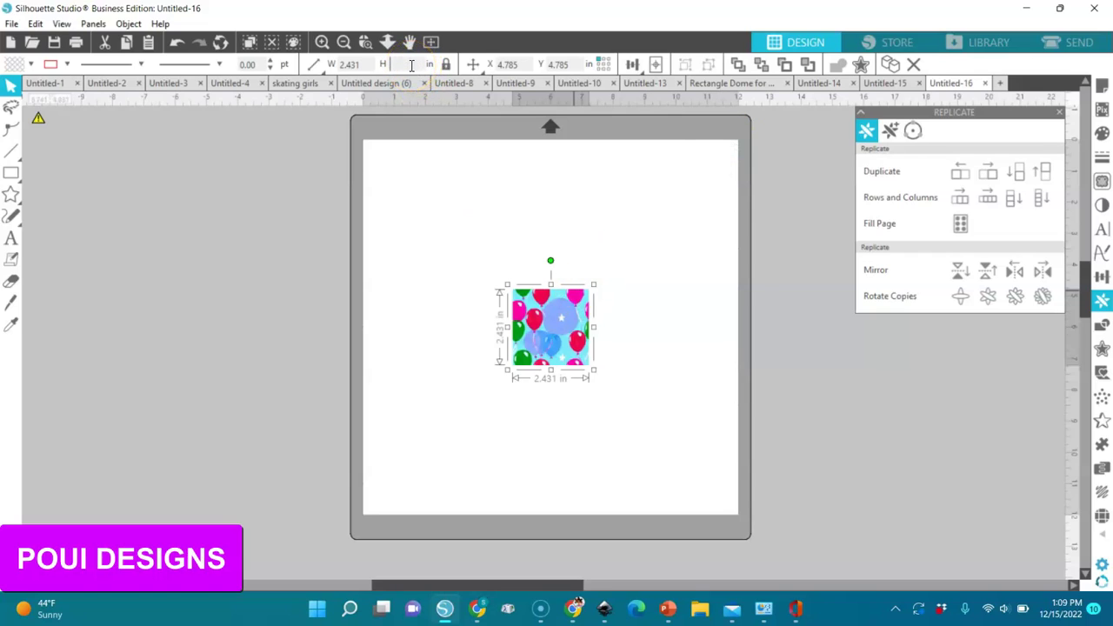
type("3")
key("Return")
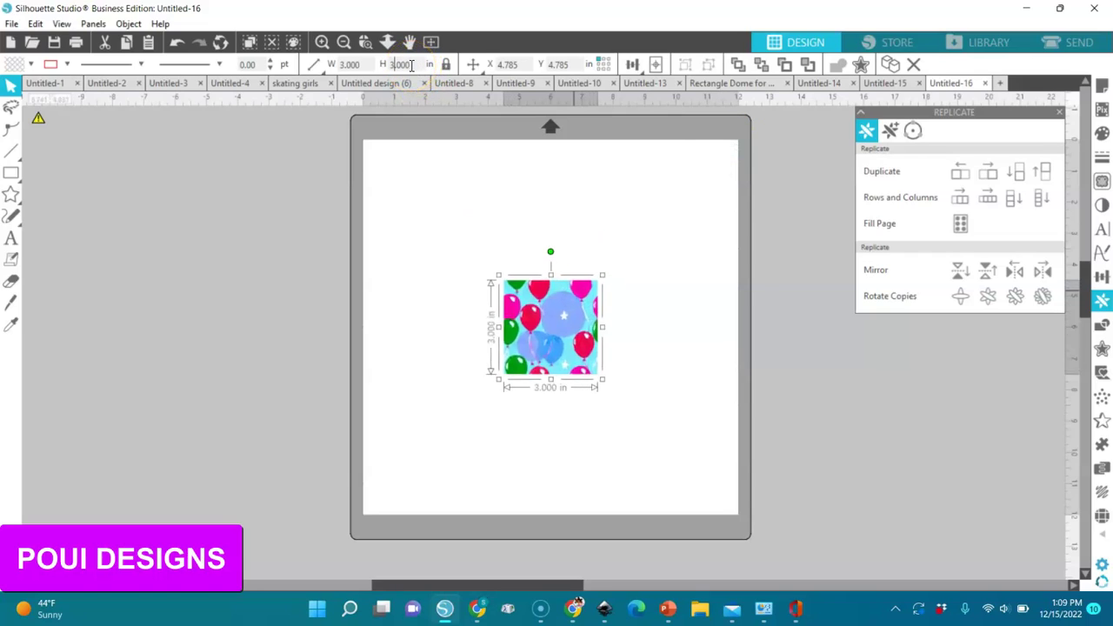
left_click(576, 318)
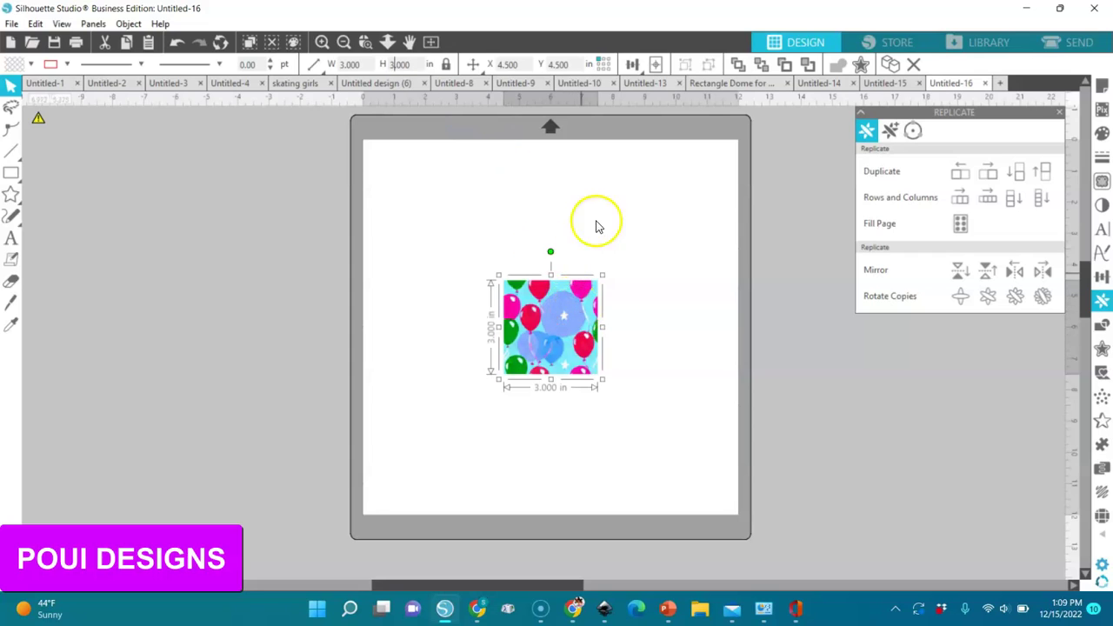
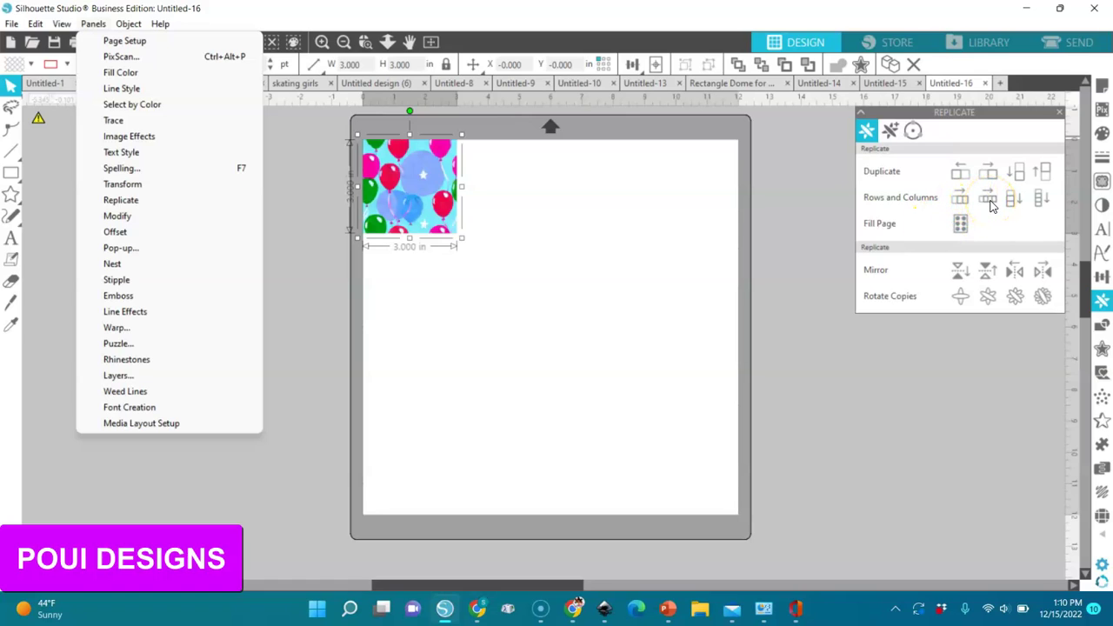
Frame the page with balloon tiles: a row of four, a column of four, three duplicates to the left and two above.
left_click(989, 200)
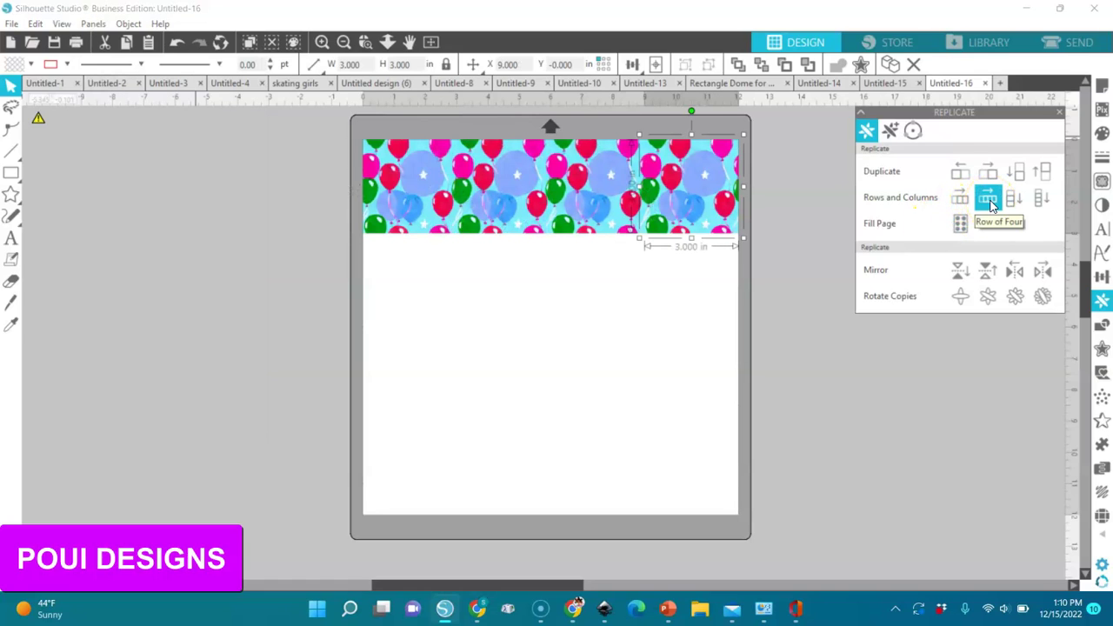
left_click(1041, 200)
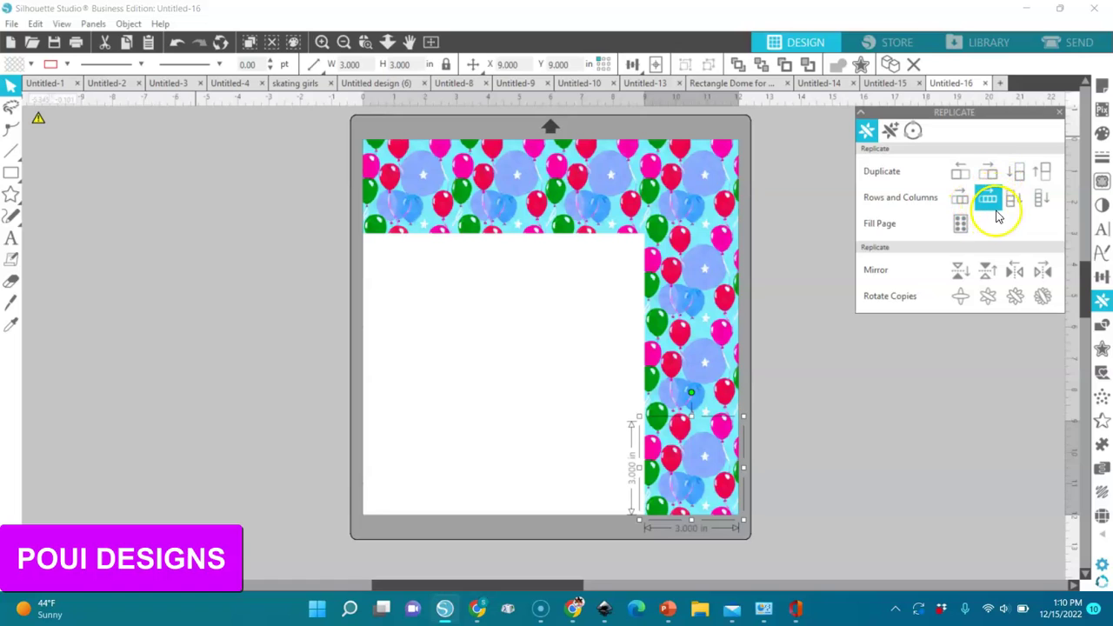
left_click(964, 175)
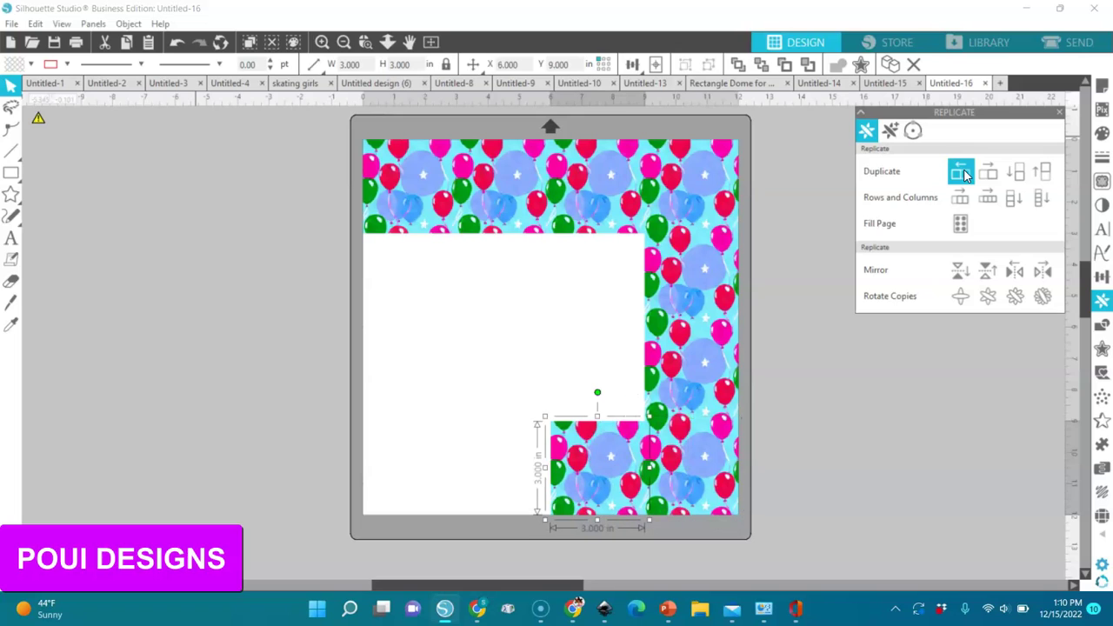
left_click(963, 175)
left_click(964, 175)
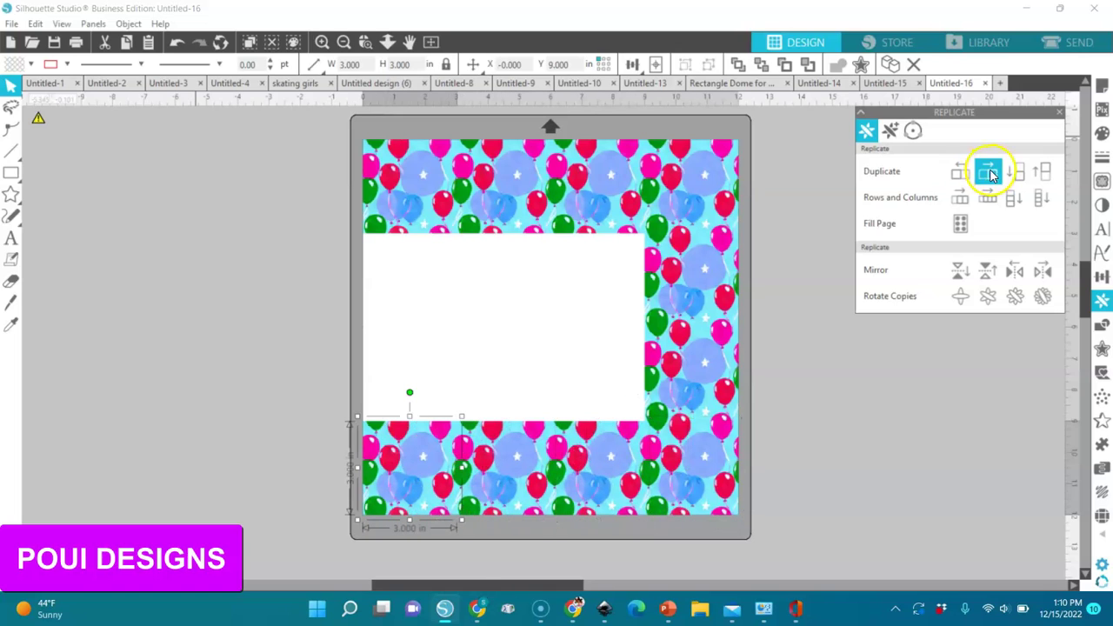
left_click(1042, 173)
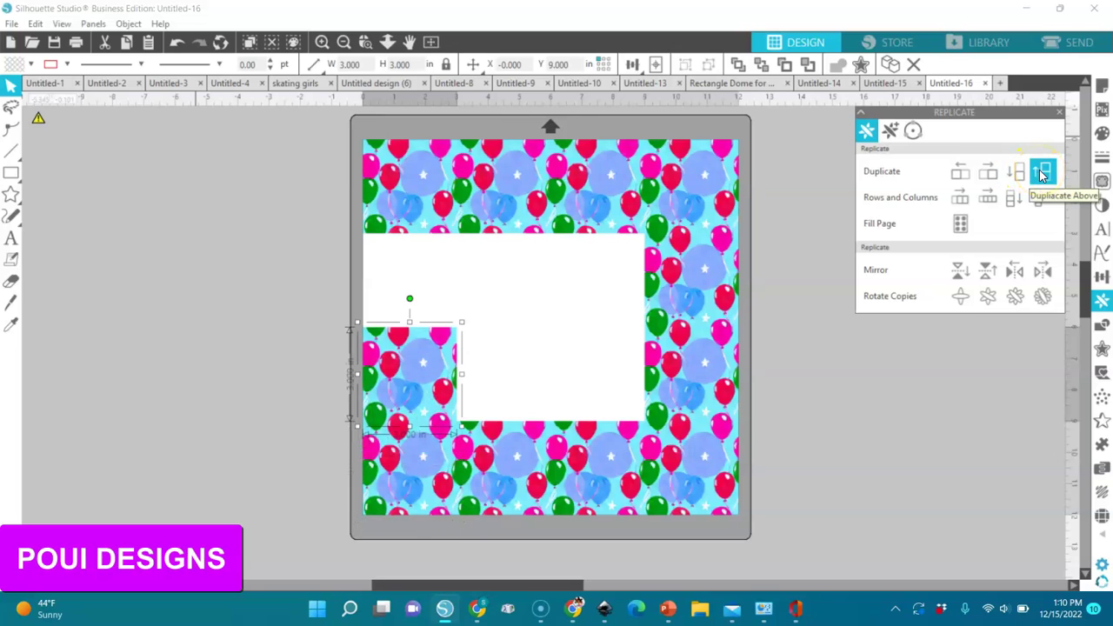
left_click(1042, 173)
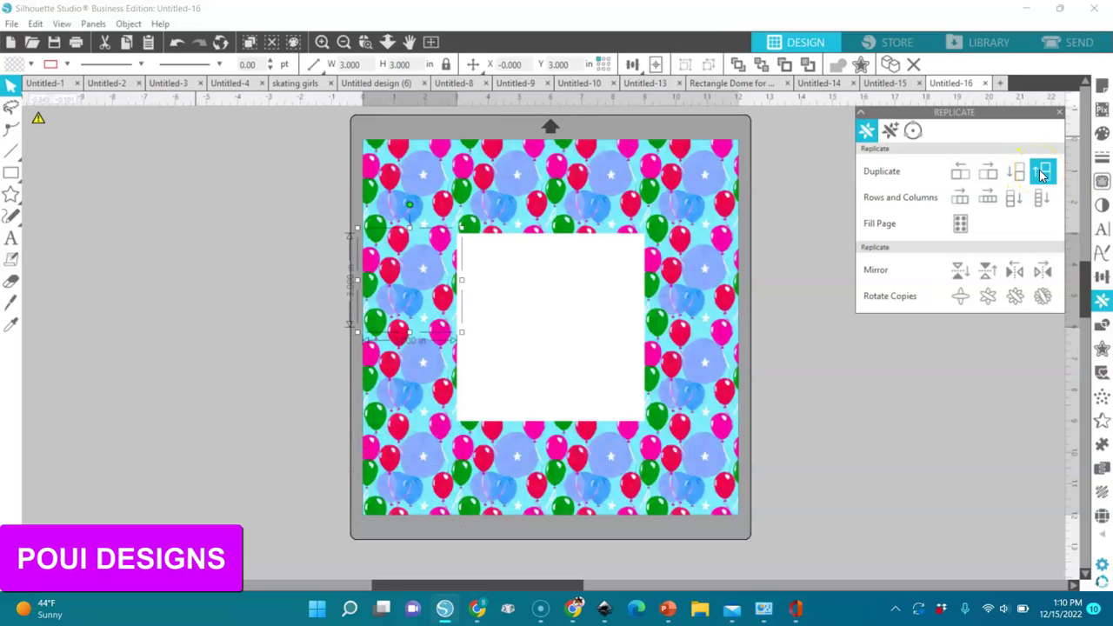
Fill the four empty centre cells by duplicating the tile right twice, below once and left once, and deselect it.
left_click(989, 178)
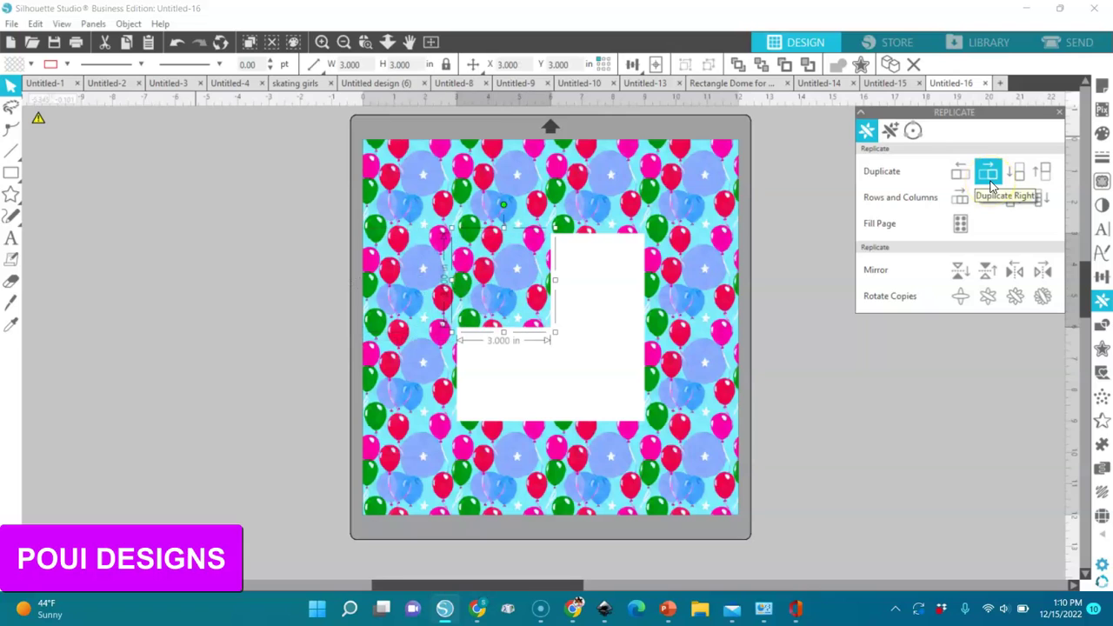
left_click(991, 185)
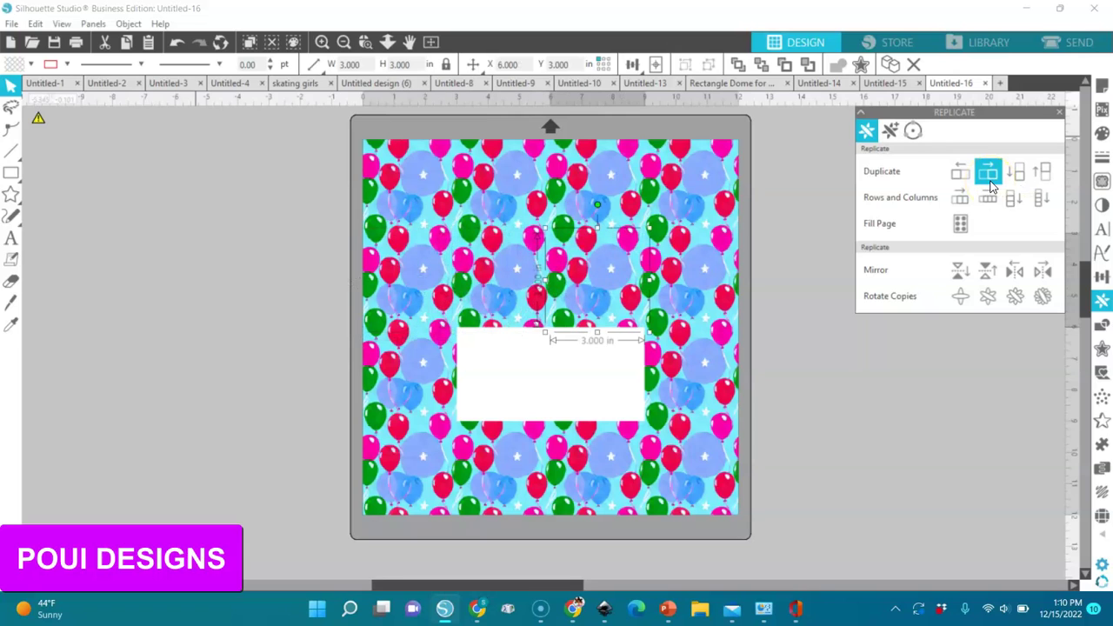
left_click(1024, 179)
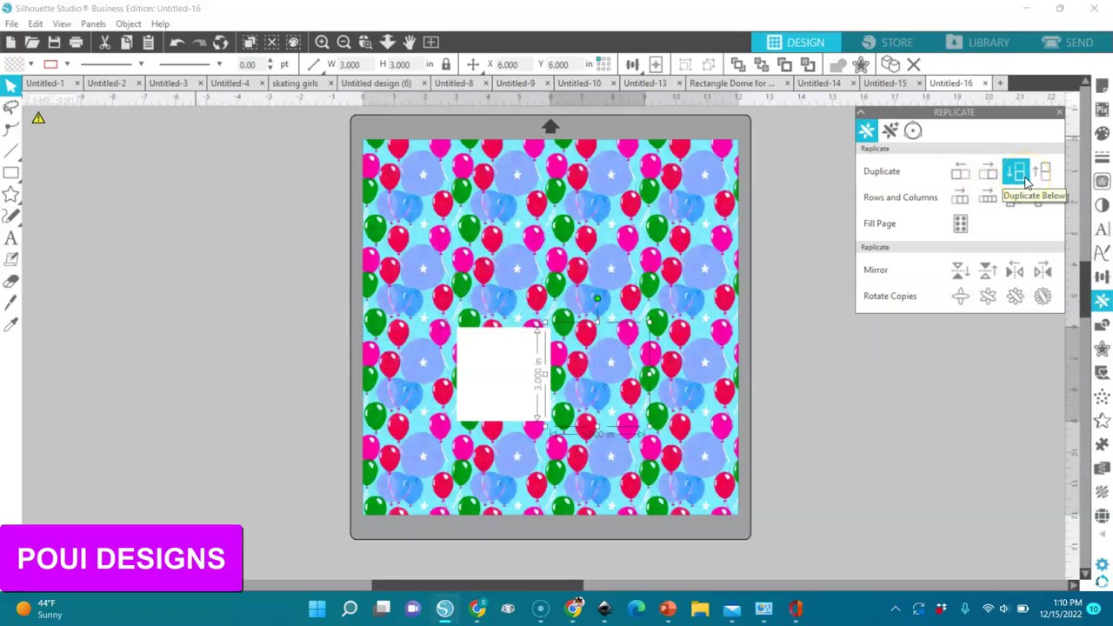
left_click(958, 175)
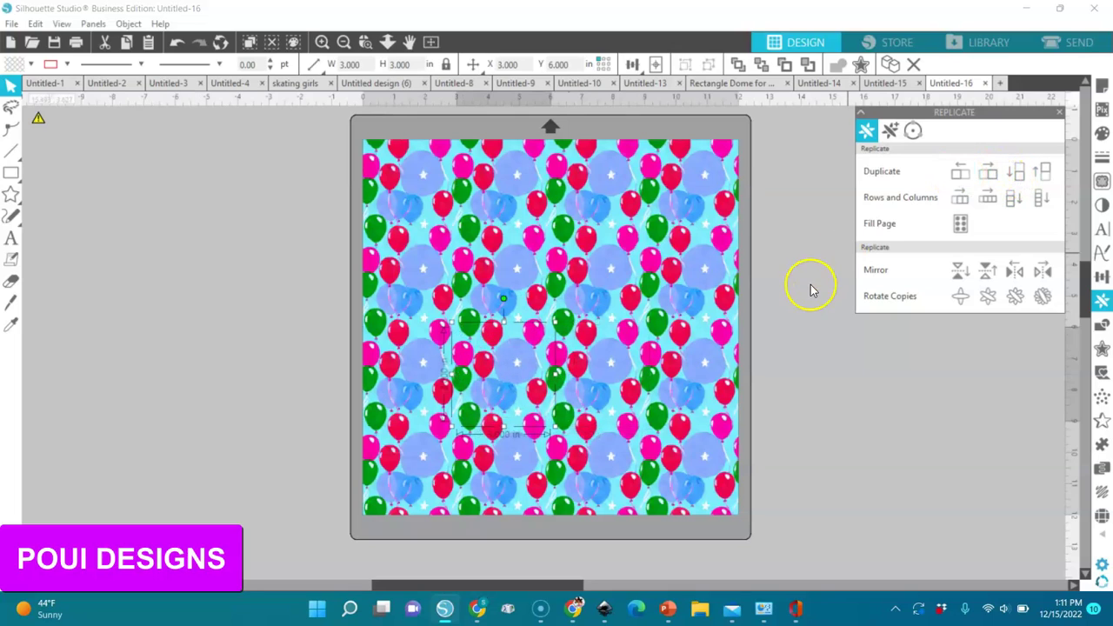
left_click(802, 353)
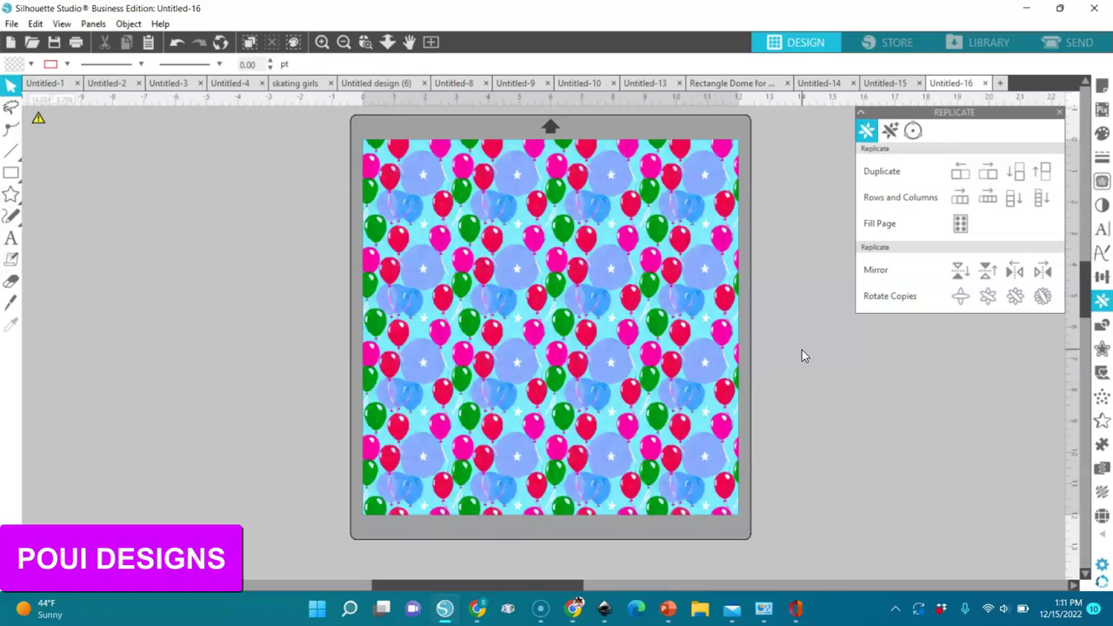
left_click(762, 509)
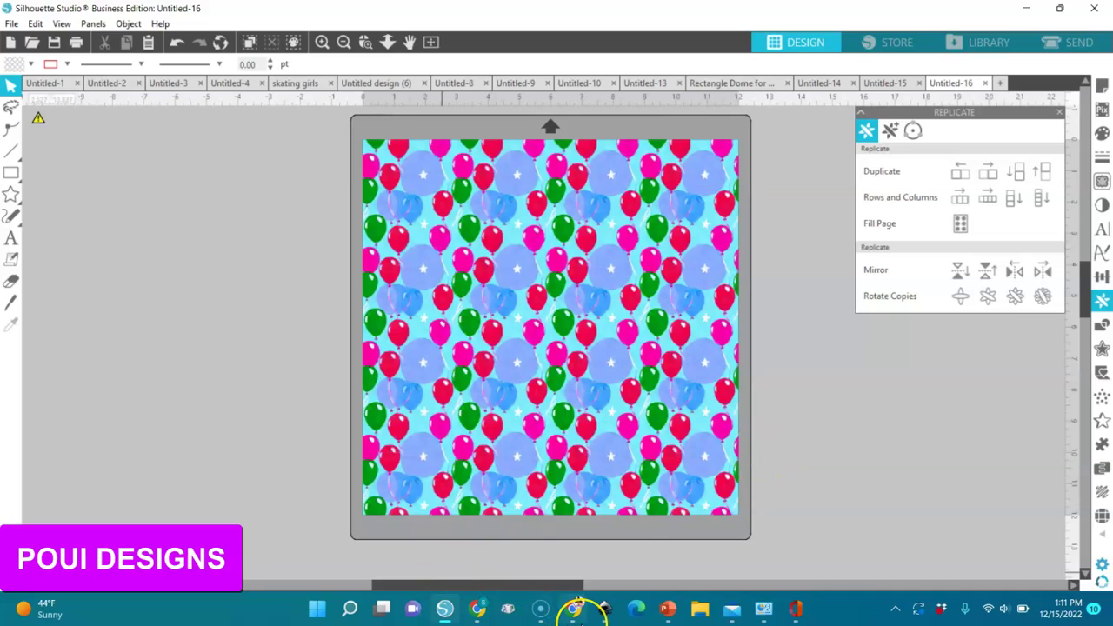
Switch back to CF Spark Patterns in Chrome, close the balloon preview and browse the earlier dog pattern creations.
left_click(574, 608)
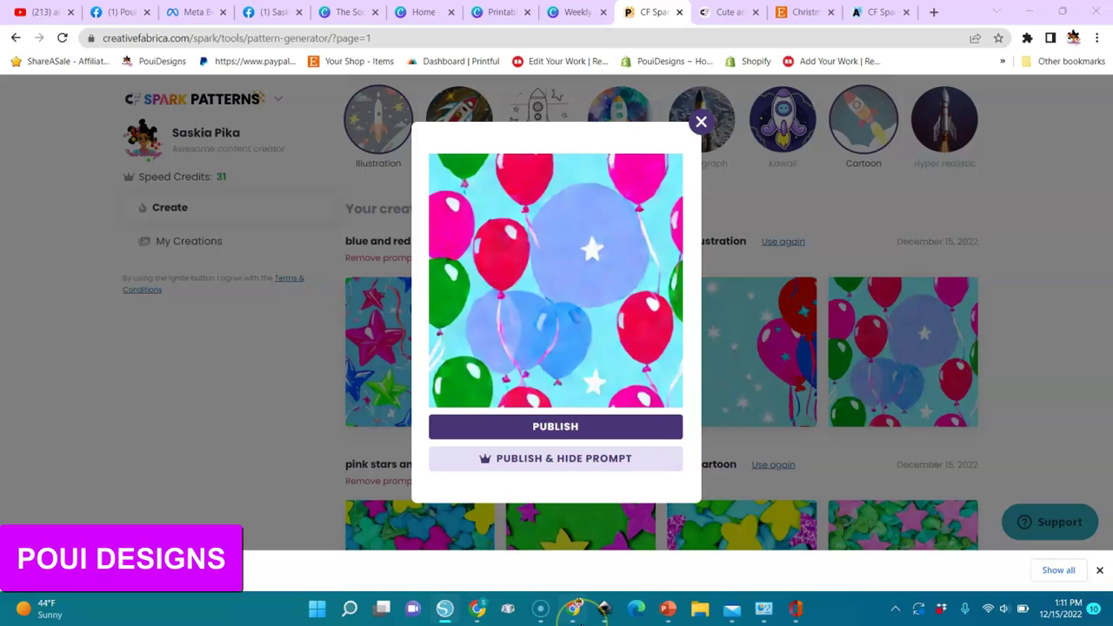
left_click(702, 124)
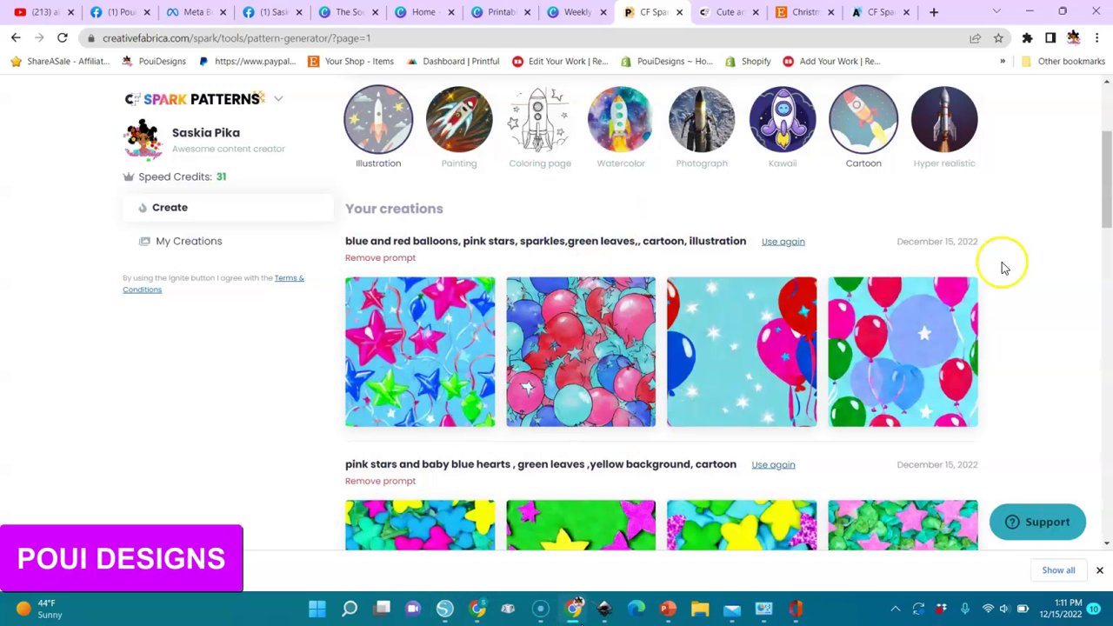
left_click_drag(1105, 179, 1107, 276)
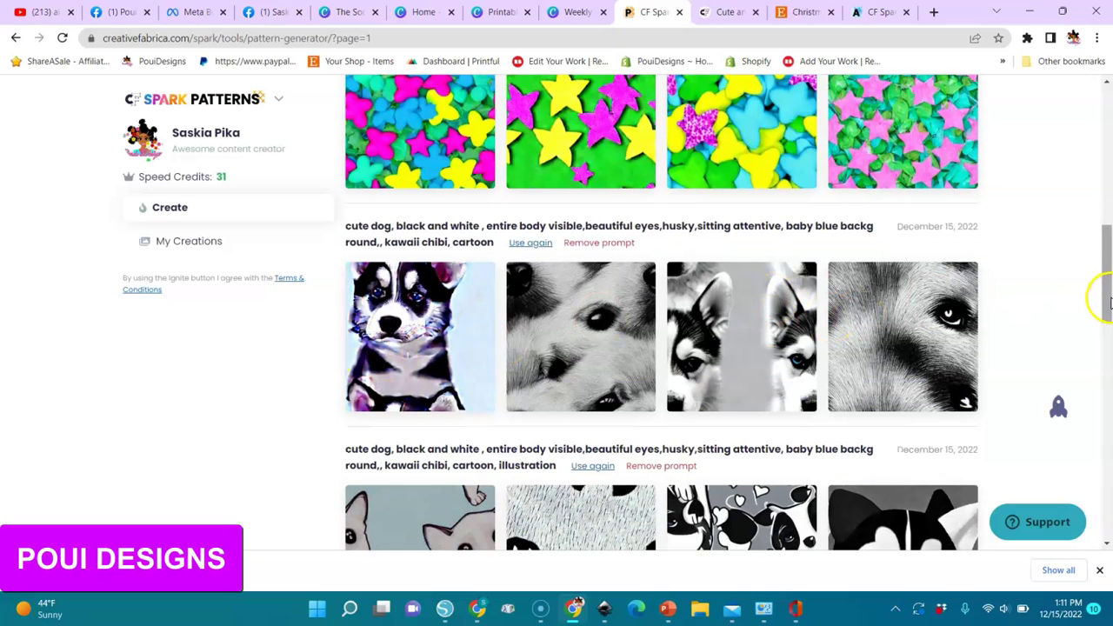
scroll(1106, 300, "down", 3)
left_click_drag(1107, 292, 1108, 374)
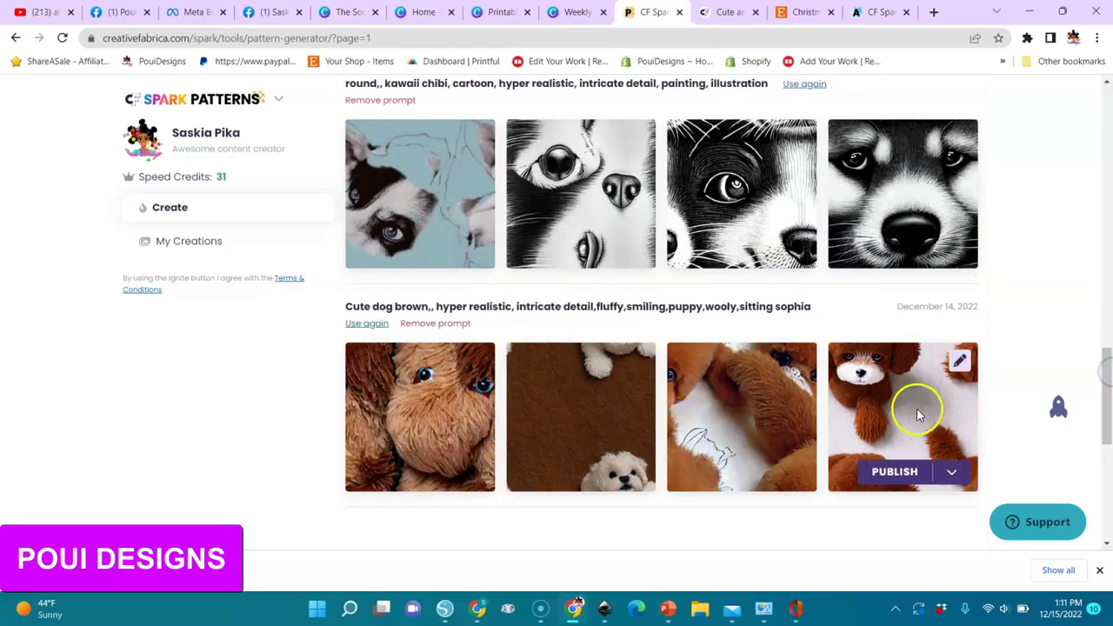
Review the balloon pattern creations against the tiled balloon page in Silhouette Studio, ending back at CF Spark Patterns in Chrome.
left_click_drag(1109, 374, 1107, 214)
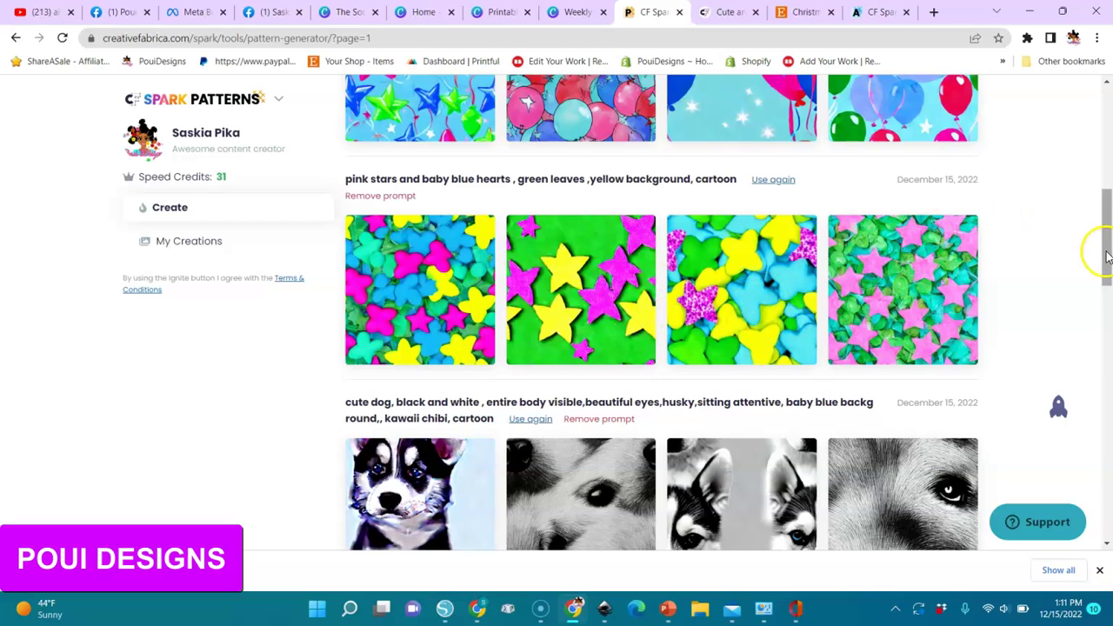
left_click_drag(1108, 254, 1108, 199)
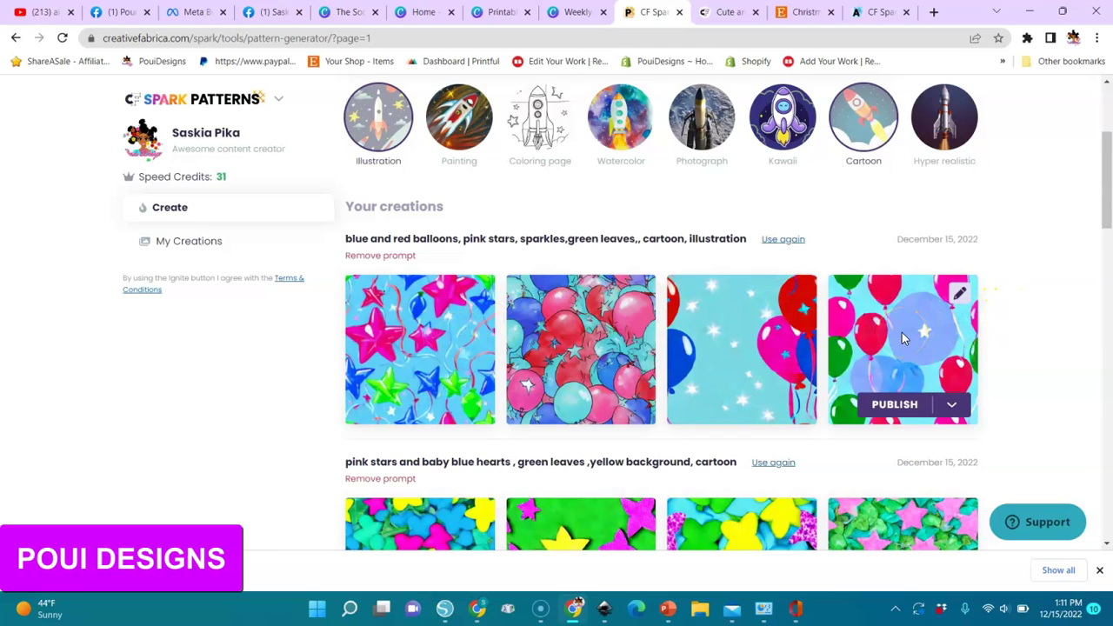
mouse_move(443, 606)
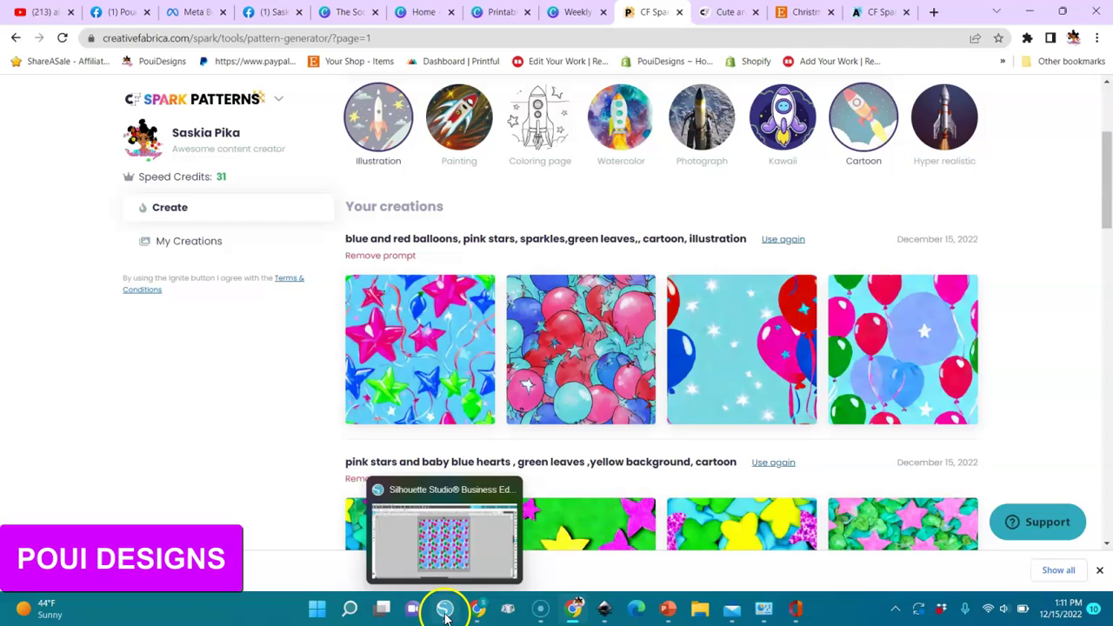
left_click(485, 539)
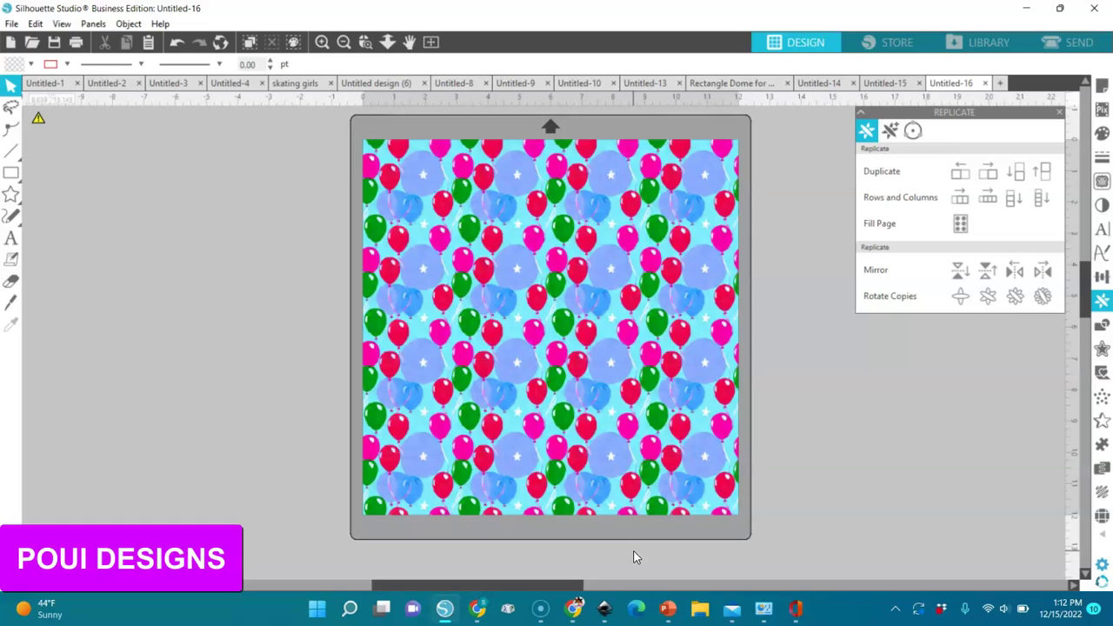
left_click(789, 530)
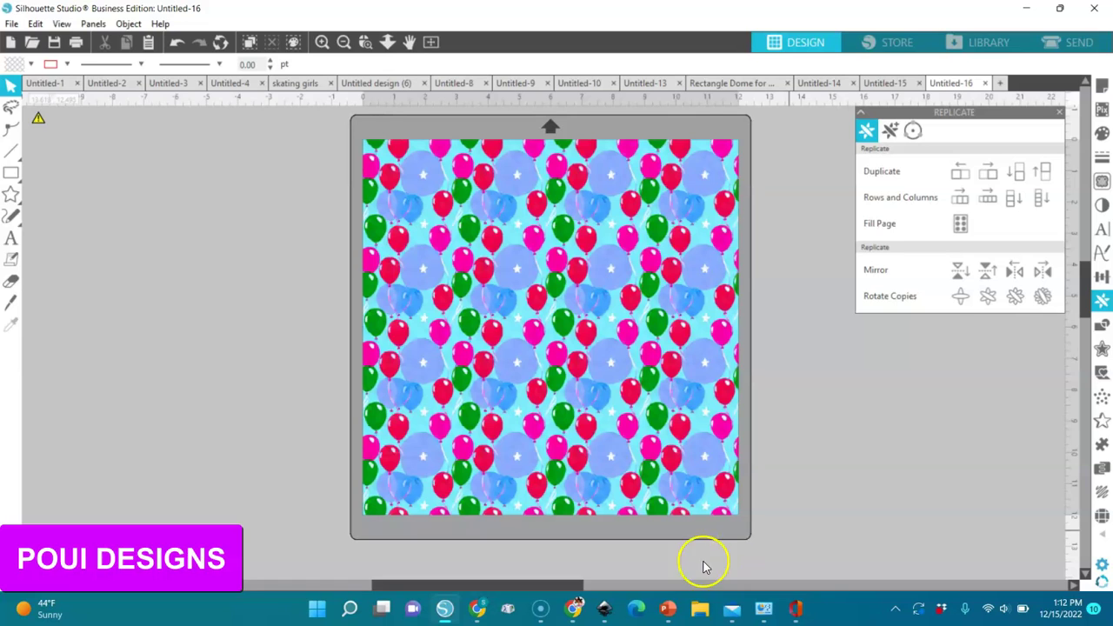
left_click(574, 608)
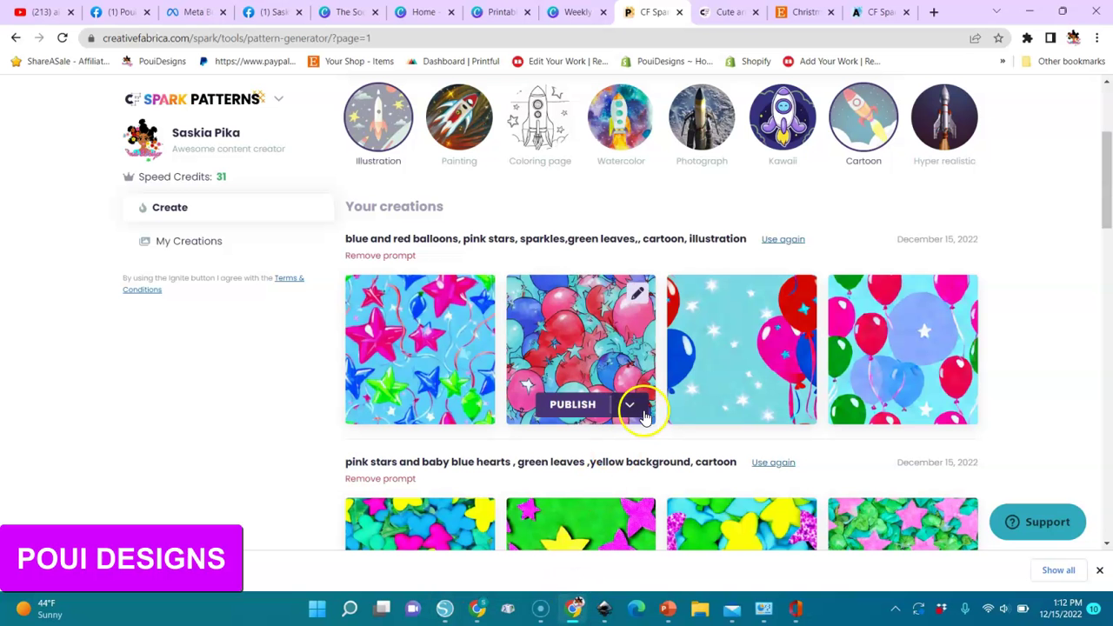